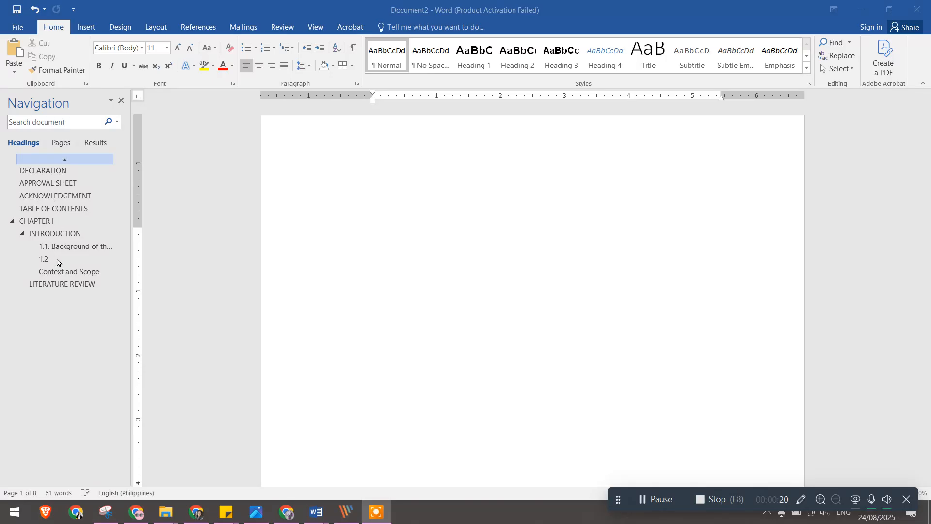
{"action": "left_click", "coordinate": [54, 179]}
{"action": "left_click", "coordinate": [545, 213]}
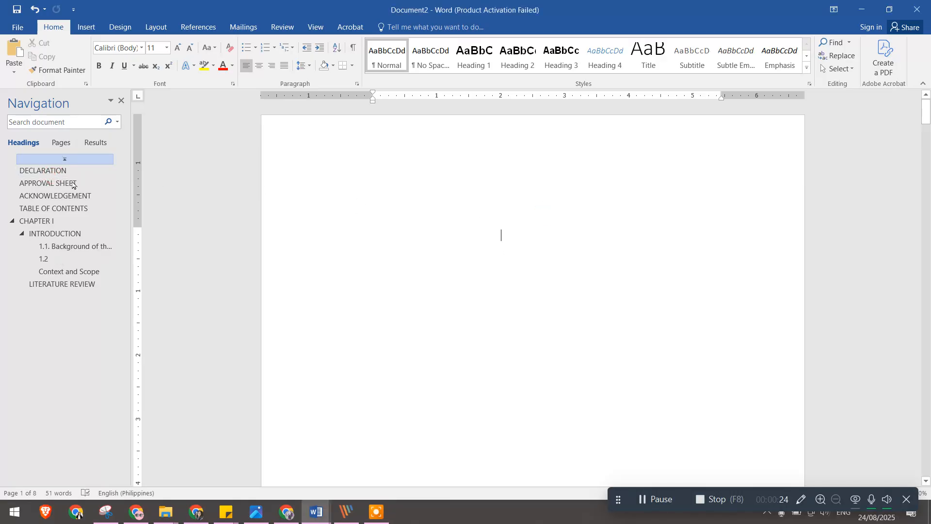
{"action": "double_click", "coordinate": [646, 149]}
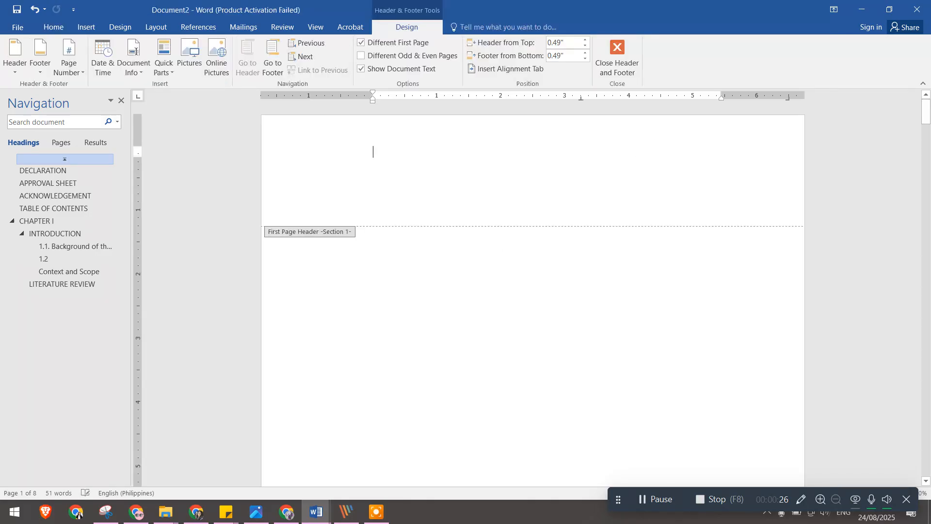
{"action": "left_click", "coordinate": [615, 59]}
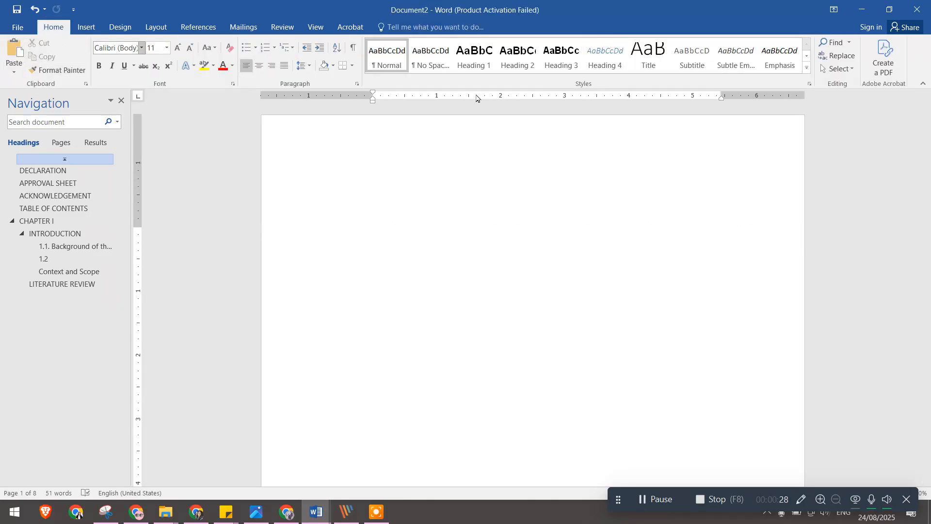
{"action": "double_click", "coordinate": [615, 201]}
{"action": "left_click", "coordinate": [617, 58]}
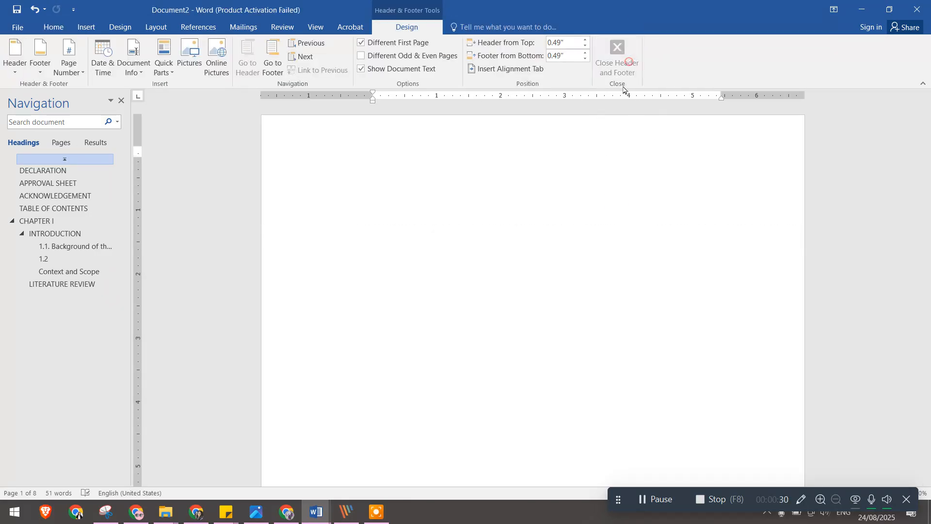
- Paste the copied page number text box into the first page header and place it at the right end, just above the header boundary
{"action": "double_click", "coordinate": [688, 158]}
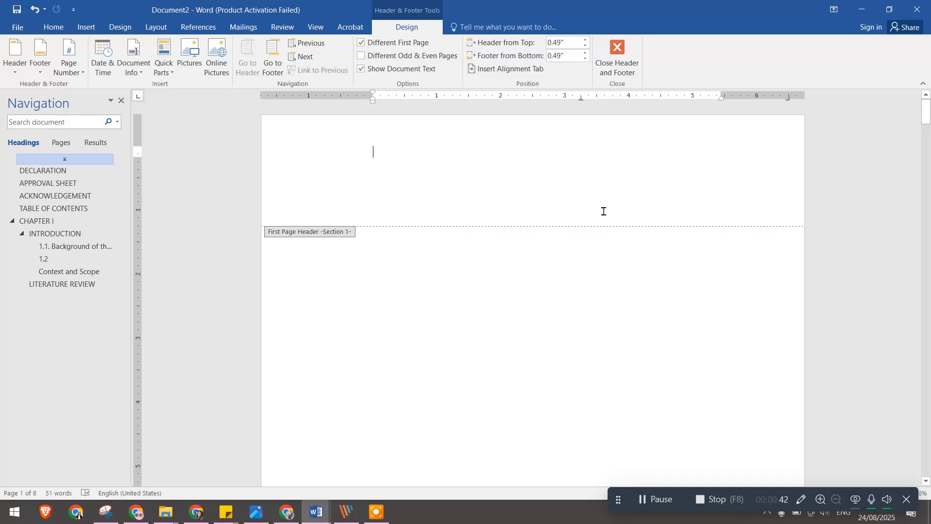
{"action": "key", "text": "alt+Tab"}
{"action": "key", "text": "alt+Tab"}
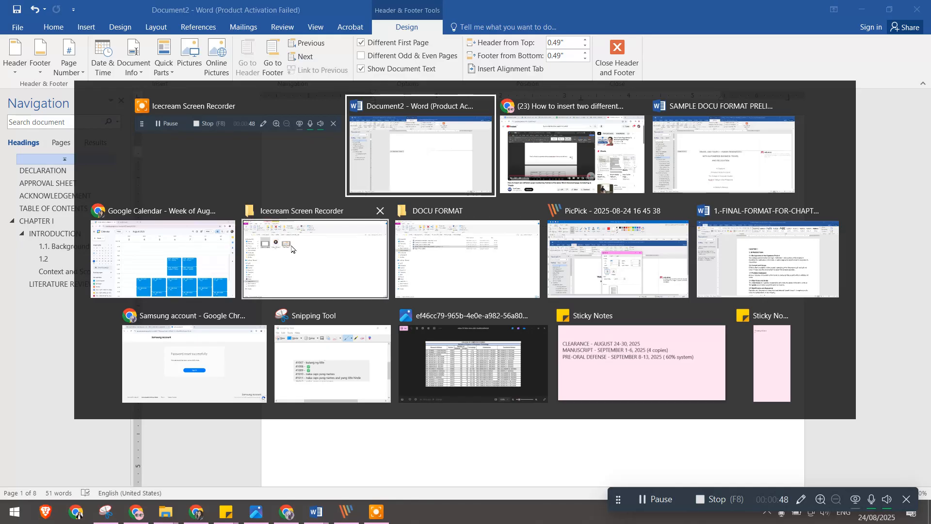
{"action": "left_click", "coordinate": [419, 169]}
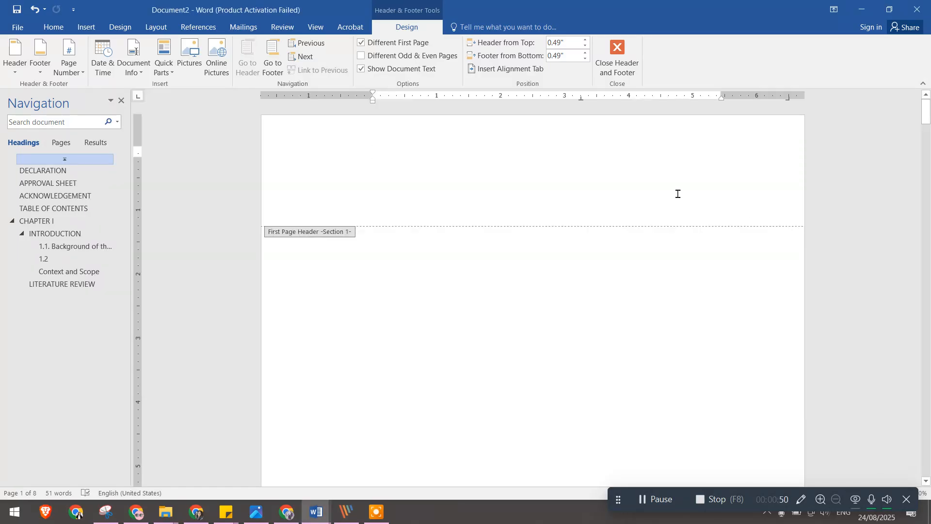
{"action": "key", "text": "ctrl+v"}
{"action": "left_click", "coordinate": [419, 157]}
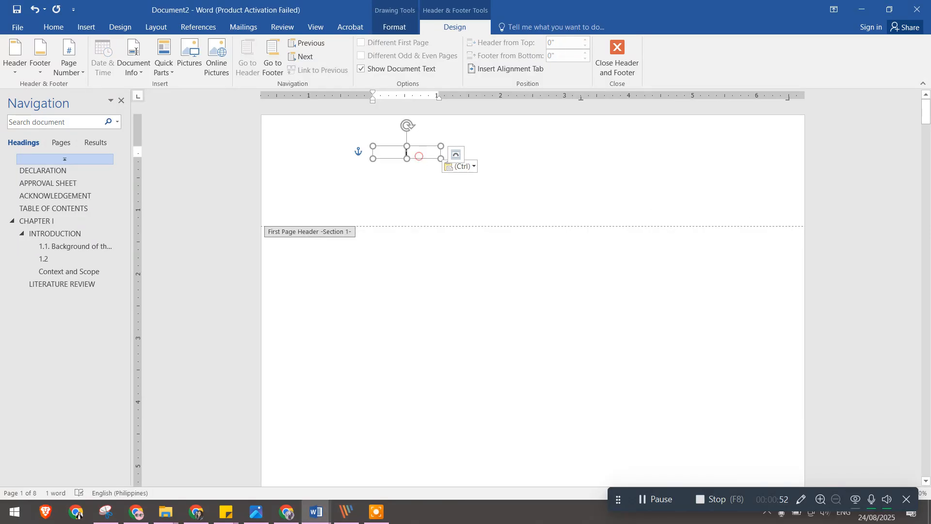
{"action": "left_click_drag", "start_coordinate": [419, 156], "coordinate": [718, 216]}
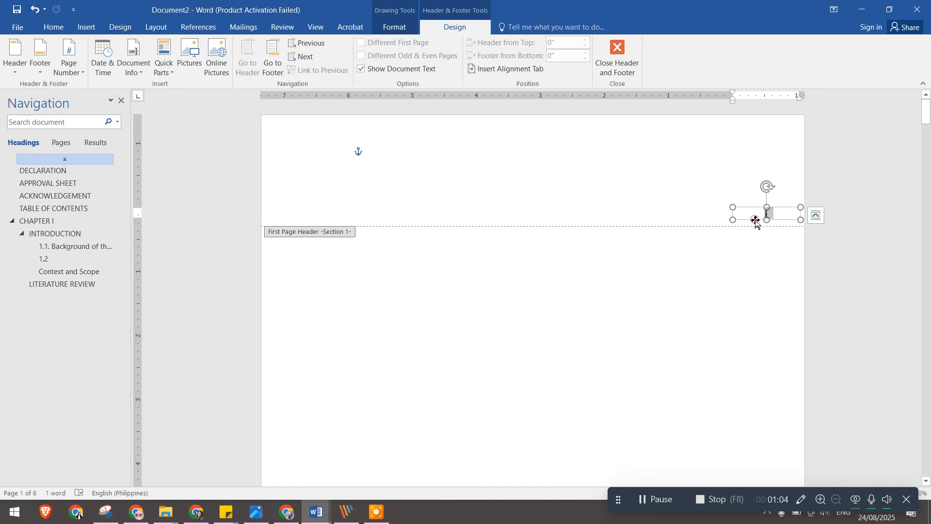
{"action": "left_click", "coordinate": [756, 220]}
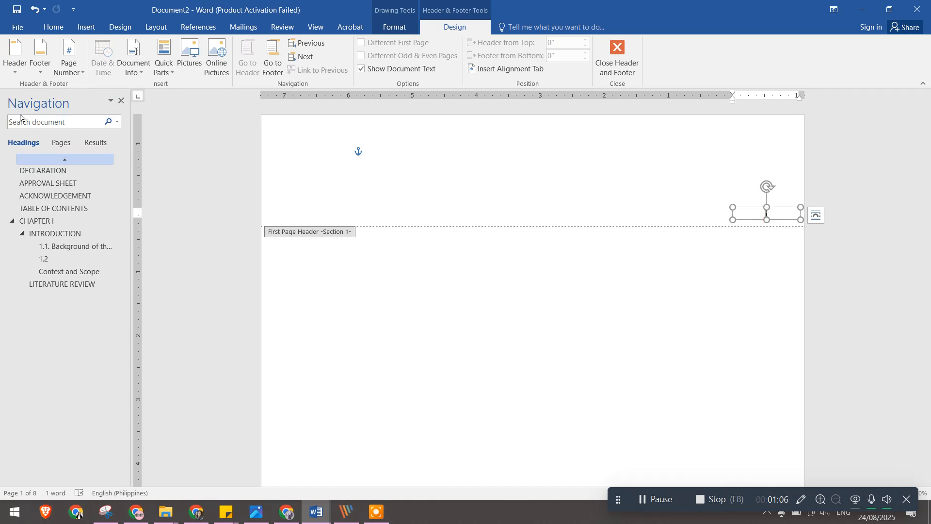
- Set the page number format to i, ii, iii with numbering starting at i
{"action": "left_click", "coordinate": [75, 73]}
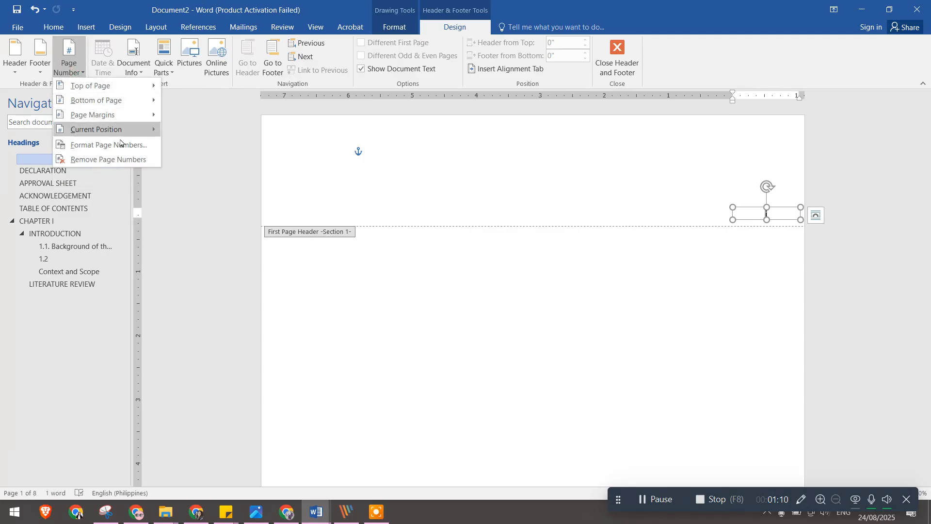
{"action": "left_click", "coordinate": [120, 146]}
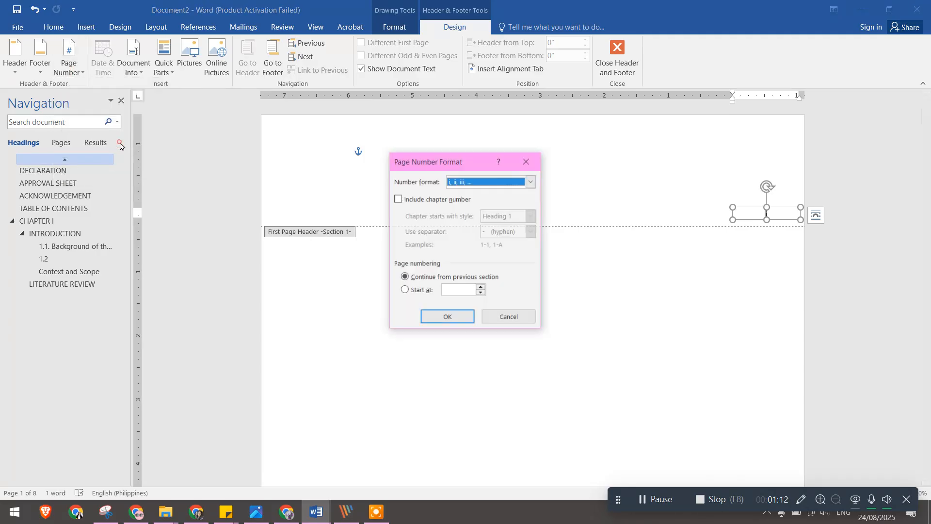
{"action": "left_click", "coordinate": [530, 181]}
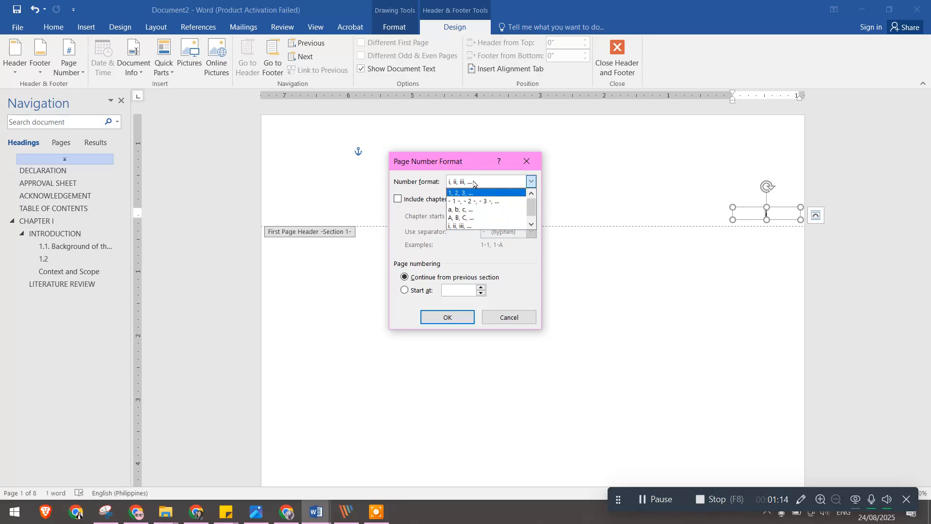
{"action": "left_click", "coordinate": [470, 225]}
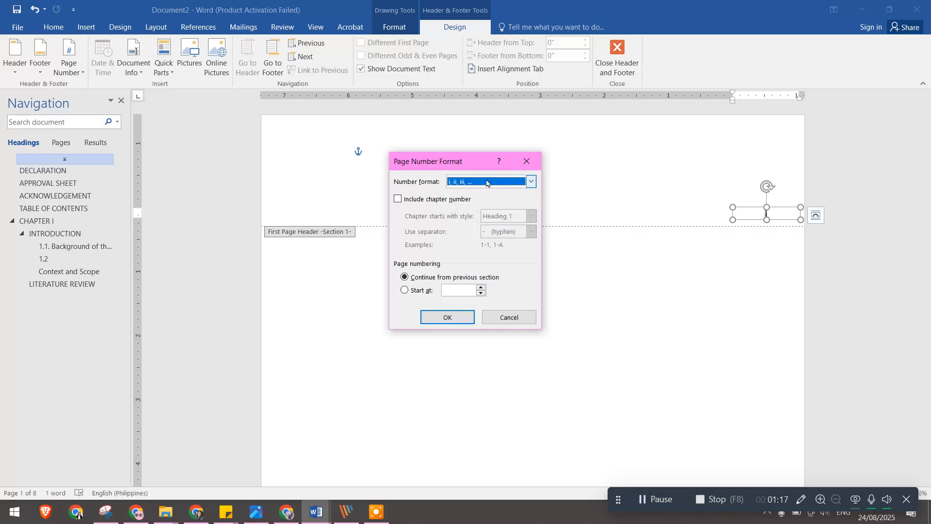
{"action": "left_click", "coordinate": [405, 291]}
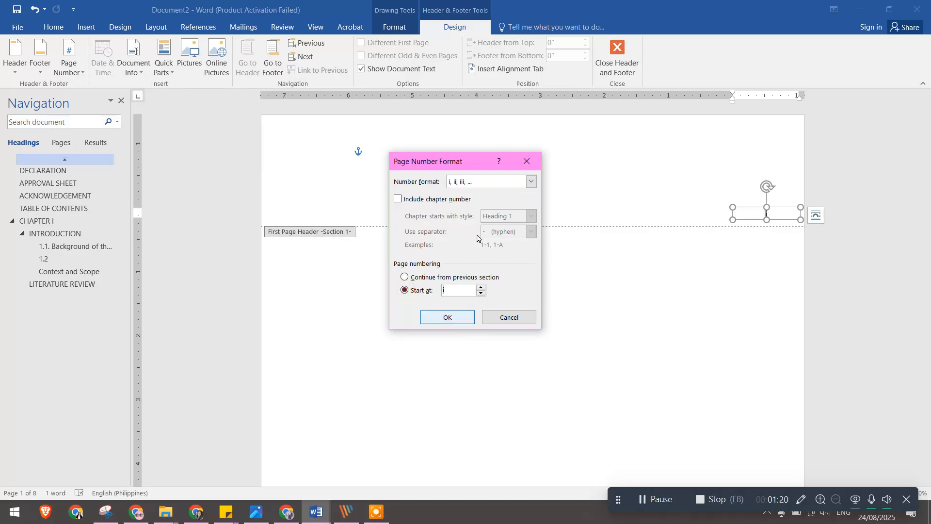
{"action": "left_click", "coordinate": [448, 318]}
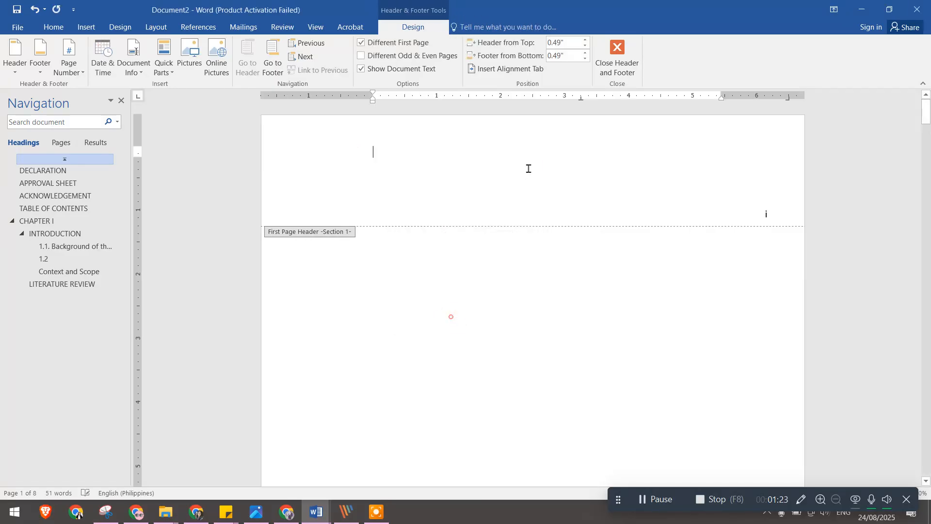
- Examine the headers of the first page and the Declaration page to check whether the page number carries over
{"action": "left_click", "coordinate": [770, 211]}
{"action": "scroll", "coordinate": [683, 333], "scroll_direction": "down", "scroll_amount": 20}
{"action": "scroll", "coordinate": [693, 325], "scroll_direction": "up", "scroll_amount": 17}
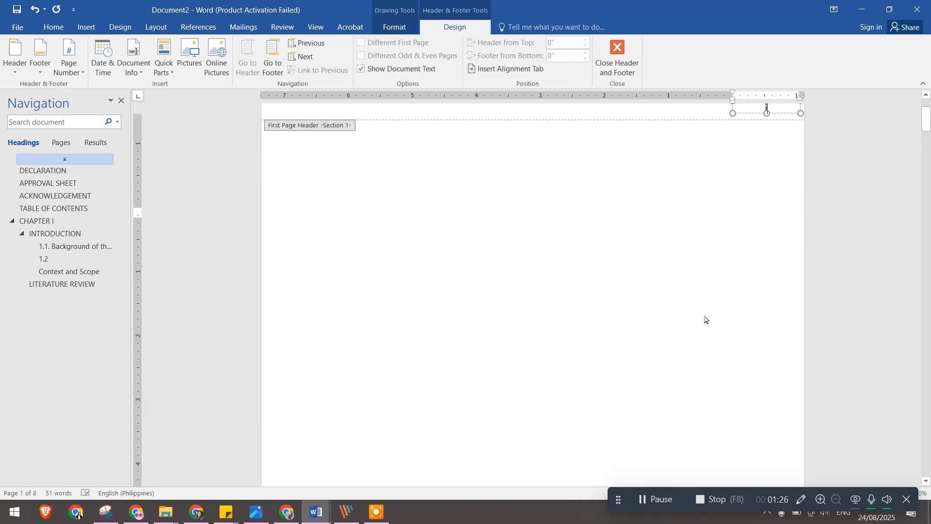
{"action": "scroll", "coordinate": [693, 243], "scroll_direction": "up", "scroll_amount": 3}
{"action": "left_click", "coordinate": [685, 175]}
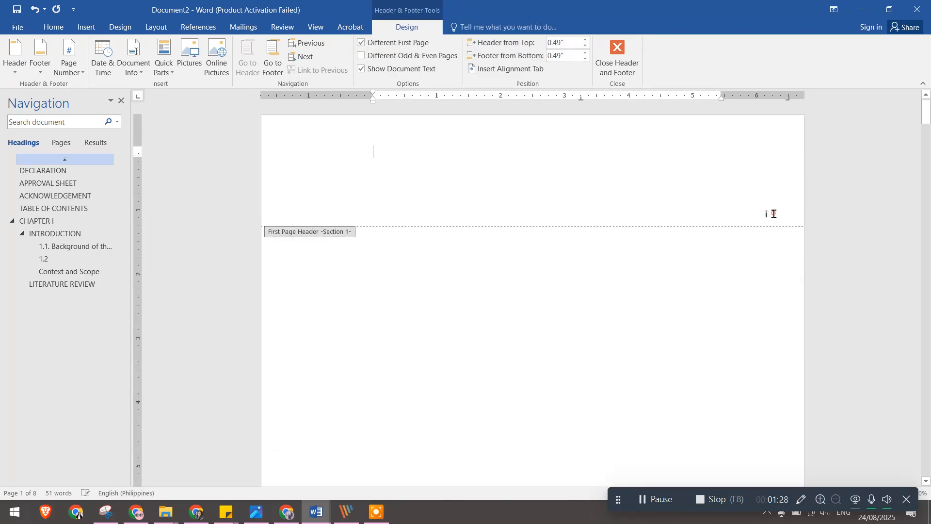
{"action": "left_click", "coordinate": [774, 214]}
{"action": "scroll", "coordinate": [600, 370], "scroll_direction": "down", "scroll_amount": 15}
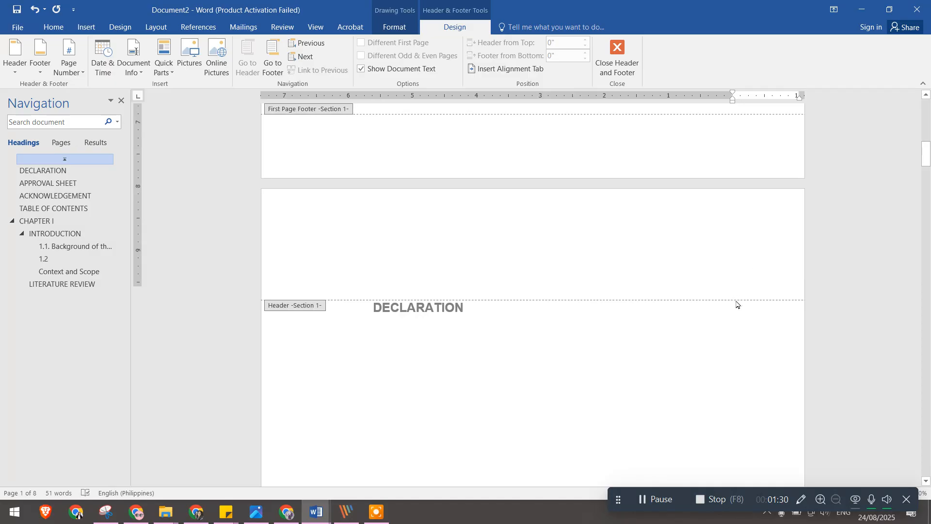
{"action": "scroll", "coordinate": [736, 304], "scroll_direction": "up", "scroll_amount": 4}
{"action": "scroll", "coordinate": [717, 304], "scroll_direction": "down", "scroll_amount": 4}
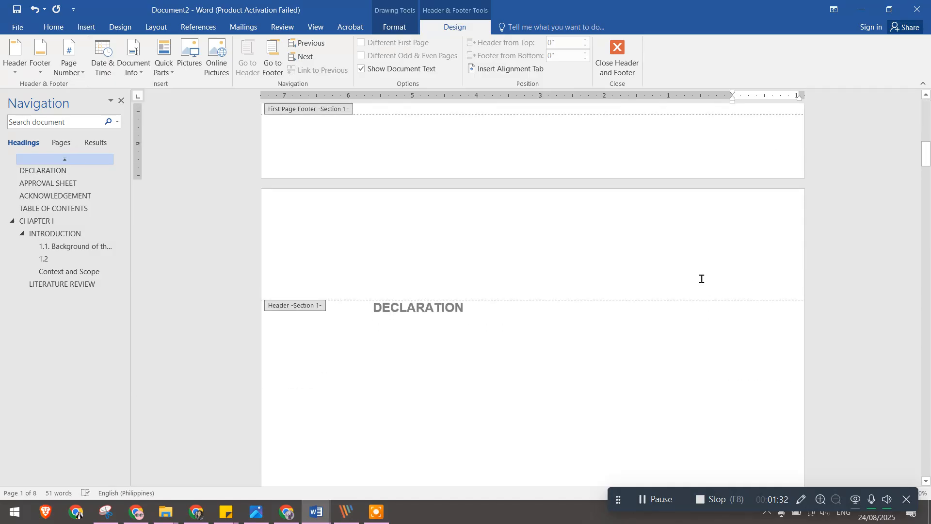
{"action": "scroll", "coordinate": [703, 283], "scroll_direction": "up", "scroll_amount": 12}
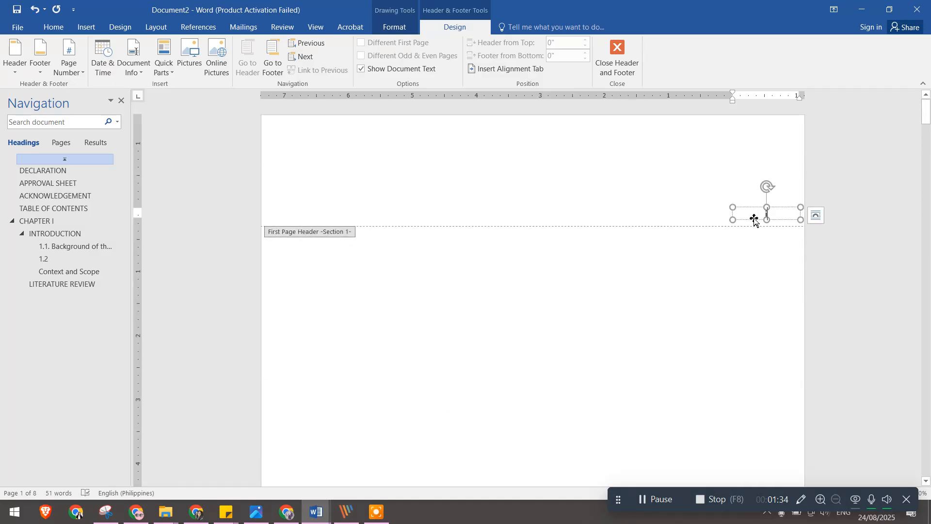
{"action": "left_click", "coordinate": [754, 217]}
{"action": "left_click", "coordinate": [589, 148]}
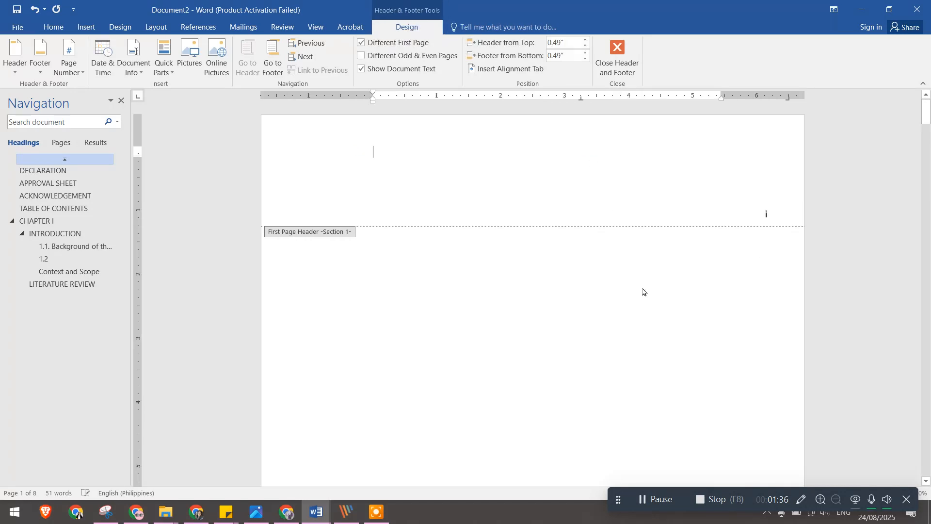
{"action": "scroll", "coordinate": [606, 328], "scroll_direction": "down", "scroll_amount": 12}
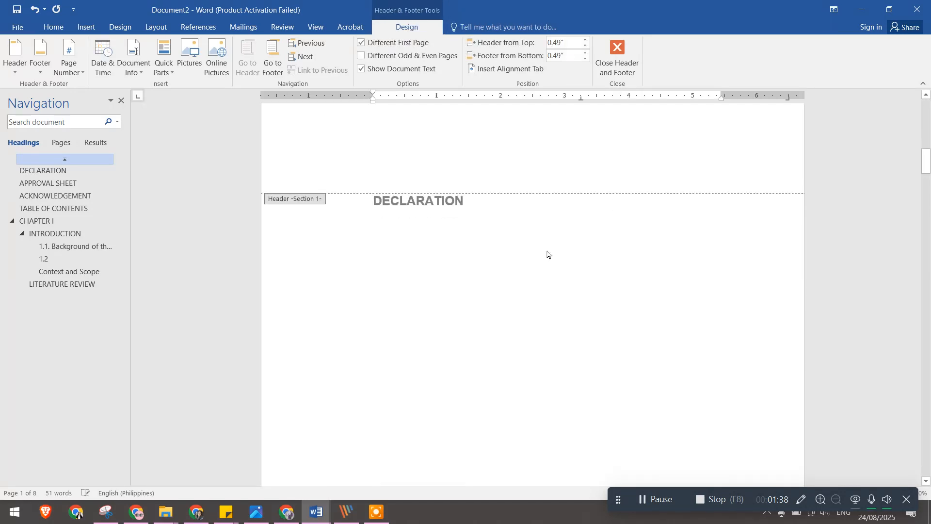
- Turn off the Different First Page option for the Section 1 header and check the headers on the following pages
{"action": "left_click", "coordinate": [361, 42]}
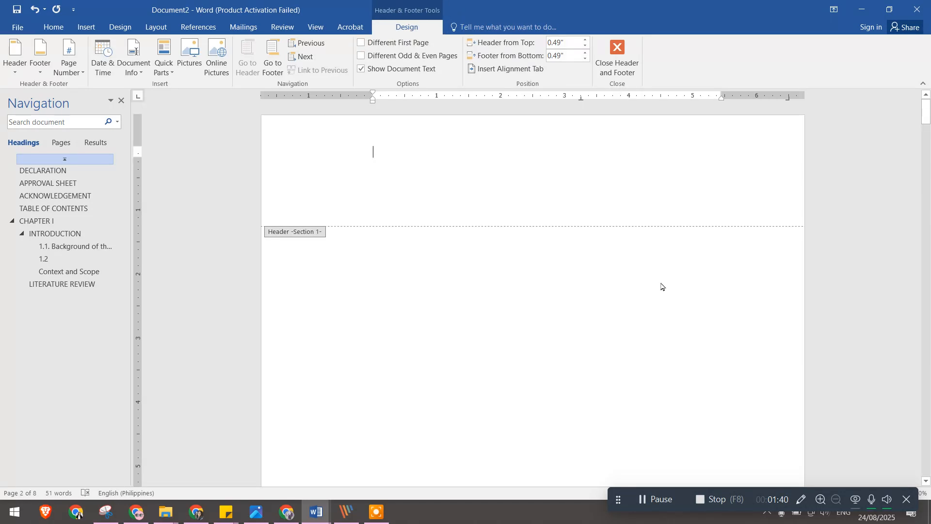
{"action": "scroll", "coordinate": [661, 286], "scroll_direction": "down", "scroll_amount": 15}
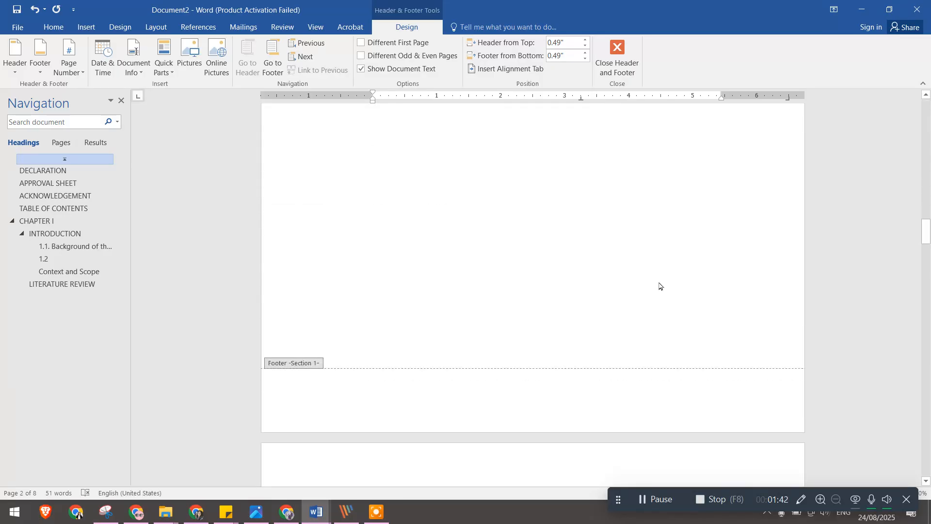
{"action": "scroll", "coordinate": [610, 279], "scroll_direction": "down", "scroll_amount": 10}
{"action": "scroll", "coordinate": [610, 279], "scroll_direction": "up", "scroll_amount": 20}
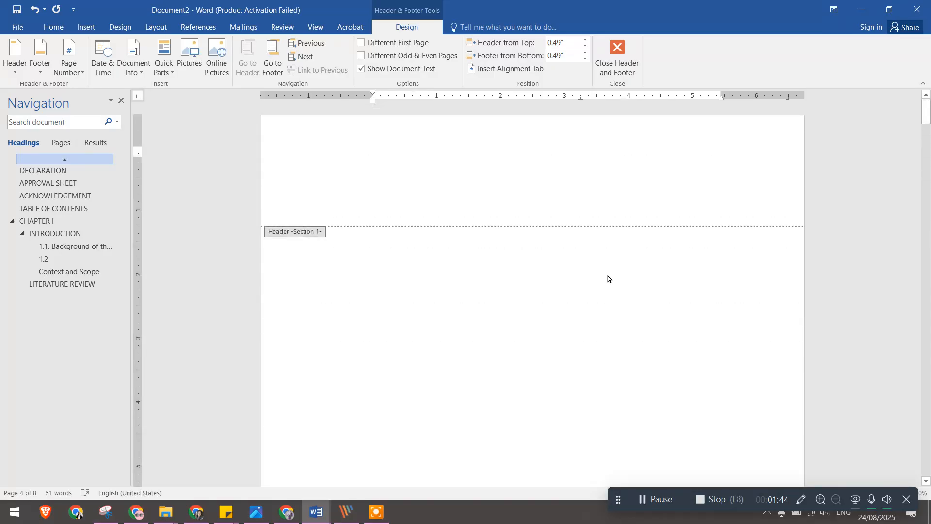
- Paste the page number text box into the Section 1 header and place it at the right end, just above the header boundary
{"action": "left_click", "coordinate": [669, 181]}
{"action": "key", "text": "ctrl+v"}
{"action": "left_click_drag", "start_coordinate": [410, 156], "coordinate": [769, 214]}
{"action": "scroll", "coordinate": [781, 288], "scroll_direction": "down", "scroll_amount": 10}
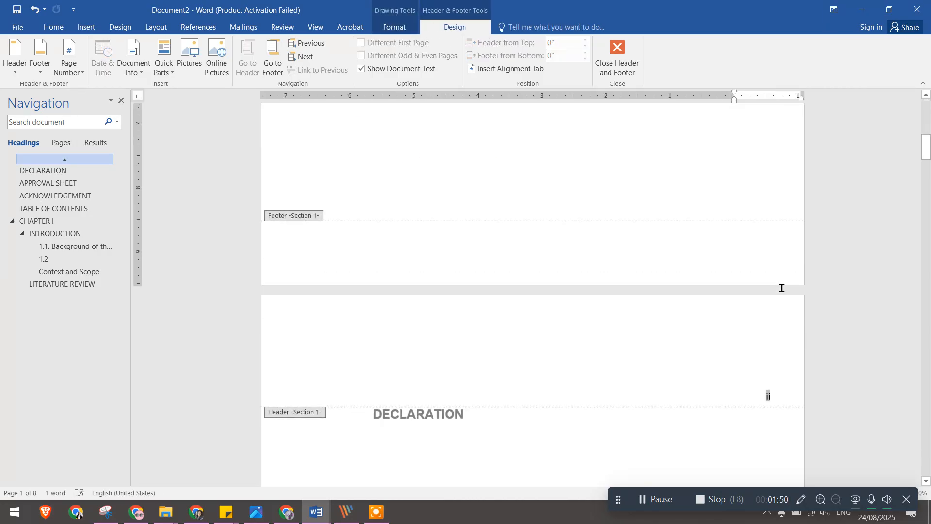
{"action": "scroll", "coordinate": [669, 312], "scroll_direction": "up", "scroll_amount": 3}
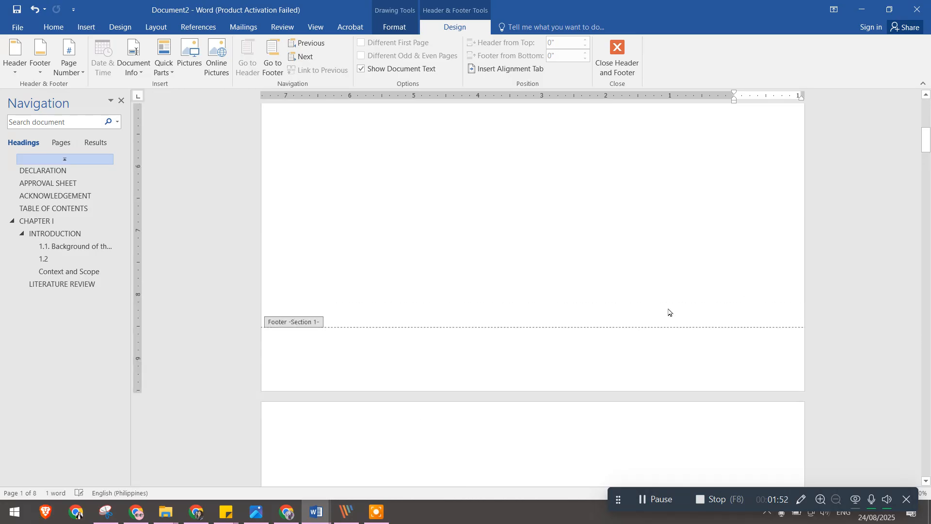
{"action": "scroll", "coordinate": [591, 315], "scroll_direction": "down", "scroll_amount": 5}
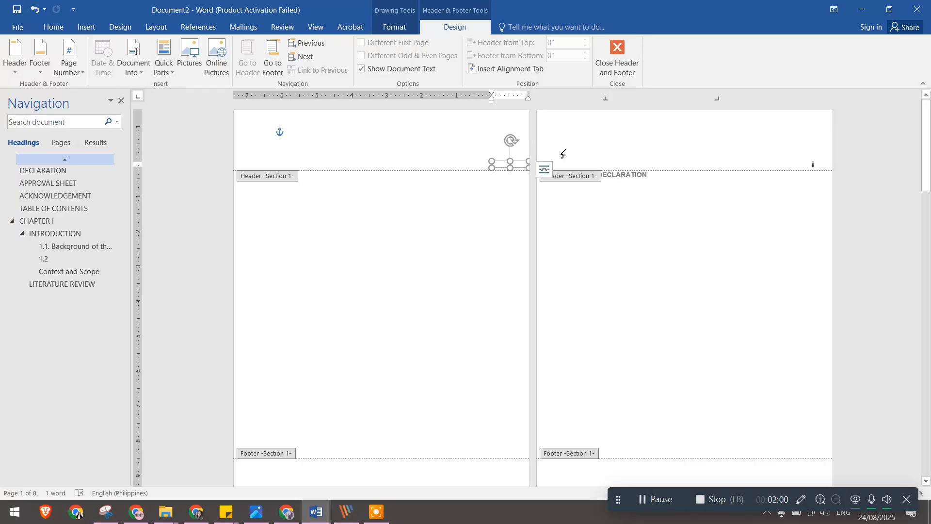
- Reapply the i, ii, iii page number format with numbering starting at i, and select the first page's number box
{"action": "left_click", "coordinate": [71, 73]}
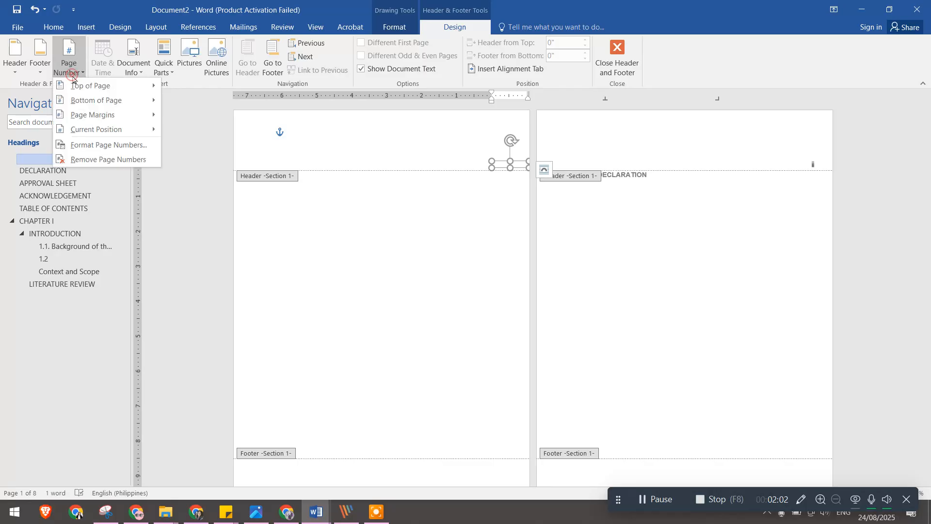
{"action": "left_click", "coordinate": [126, 145]}
{"action": "left_click", "coordinate": [505, 184]}
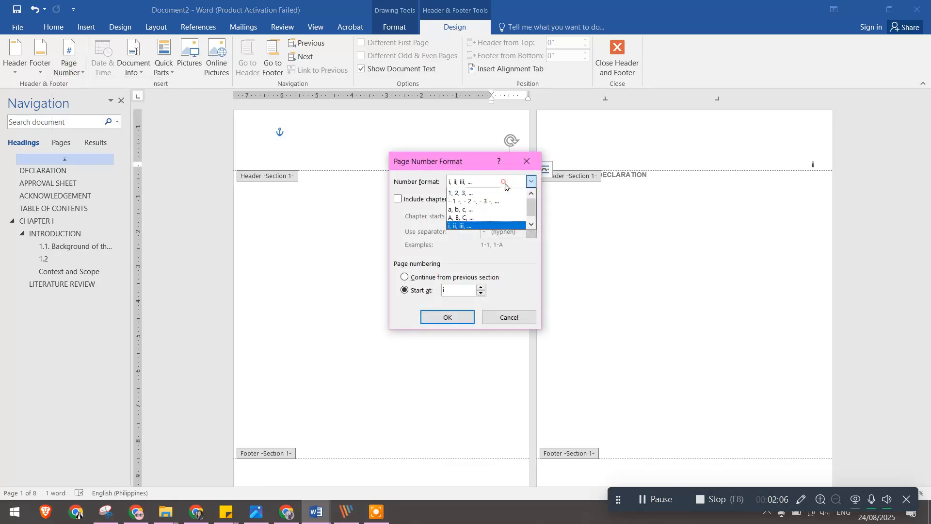
{"action": "left_click", "coordinate": [505, 181]}
{"action": "left_click", "coordinate": [507, 184]}
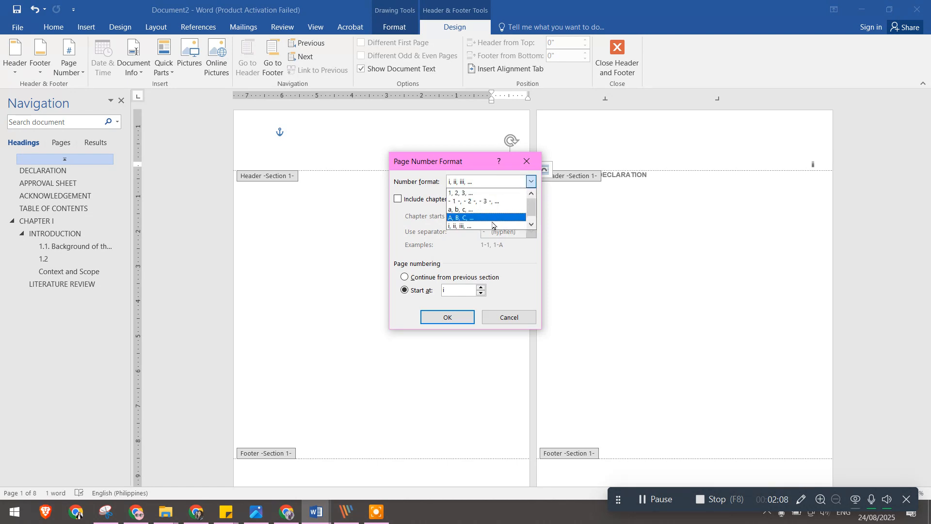
{"action": "left_click", "coordinate": [491, 224]}
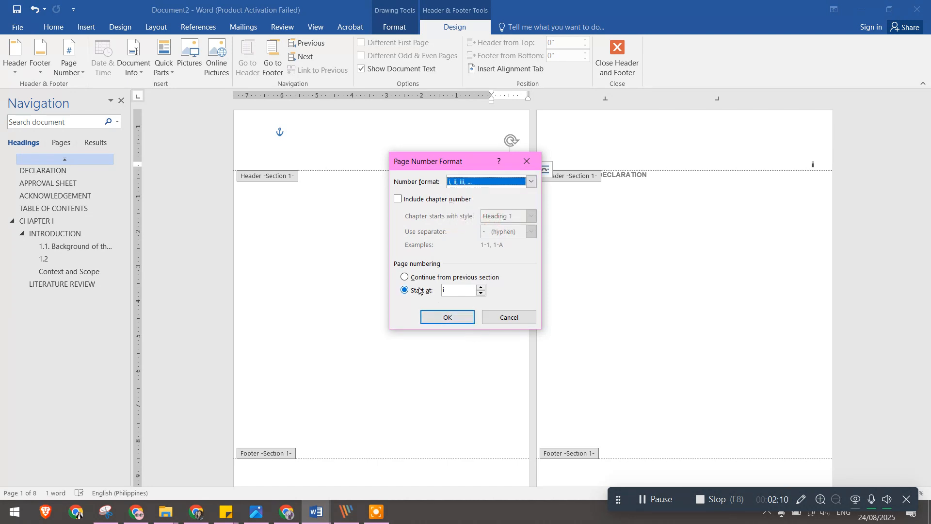
{"action": "left_click", "coordinate": [460, 319]}
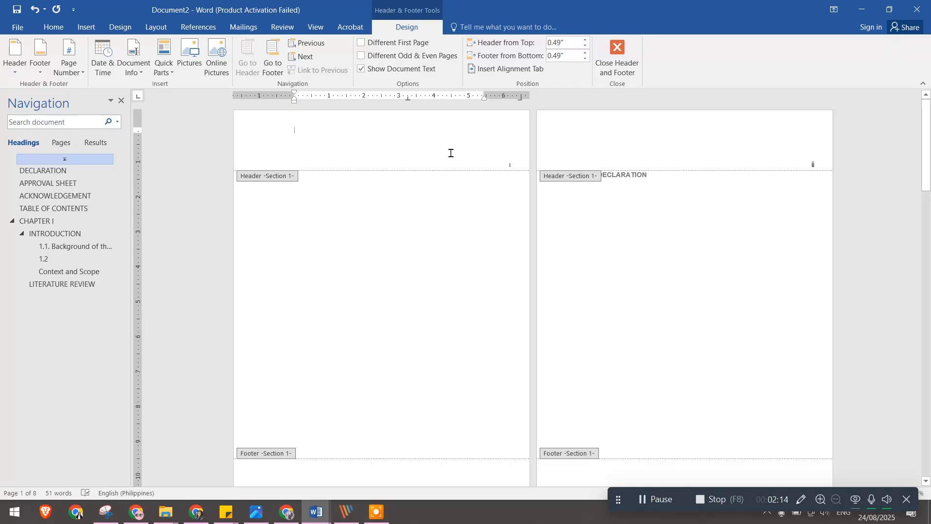
{"action": "left_click", "coordinate": [523, 166]}
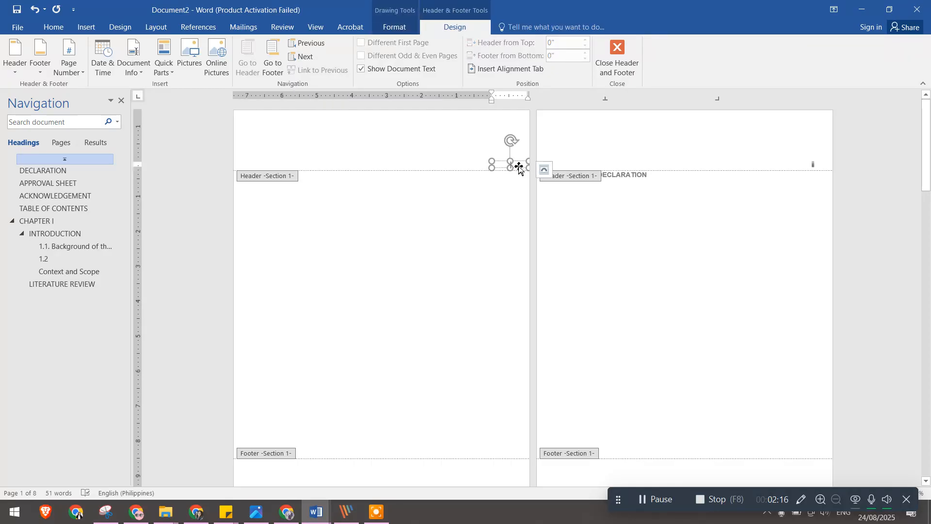
- Turn on the Different First Page option for Section 1 and delete the page number box from the first page's header
{"action": "left_click", "coordinate": [426, 139]}
{"action": "left_click", "coordinate": [658, 147]}
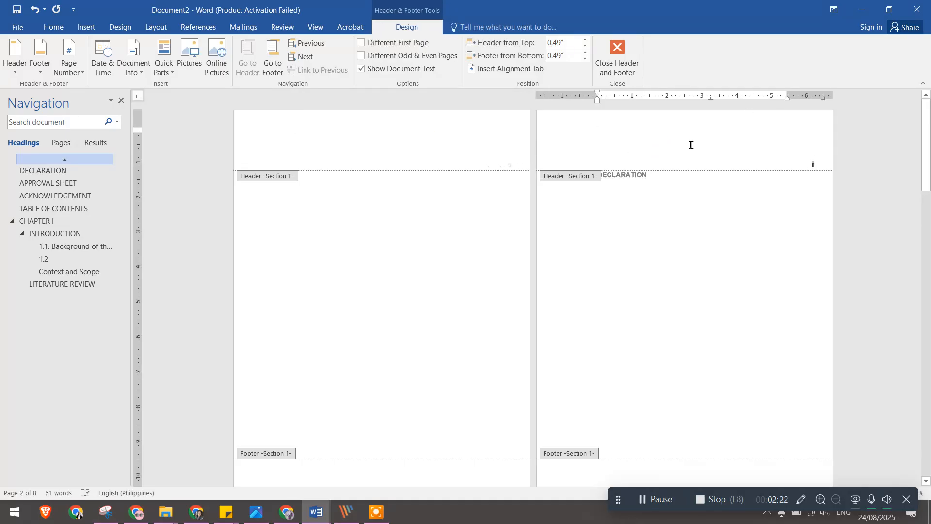
{"action": "left_click", "coordinate": [465, 166]}
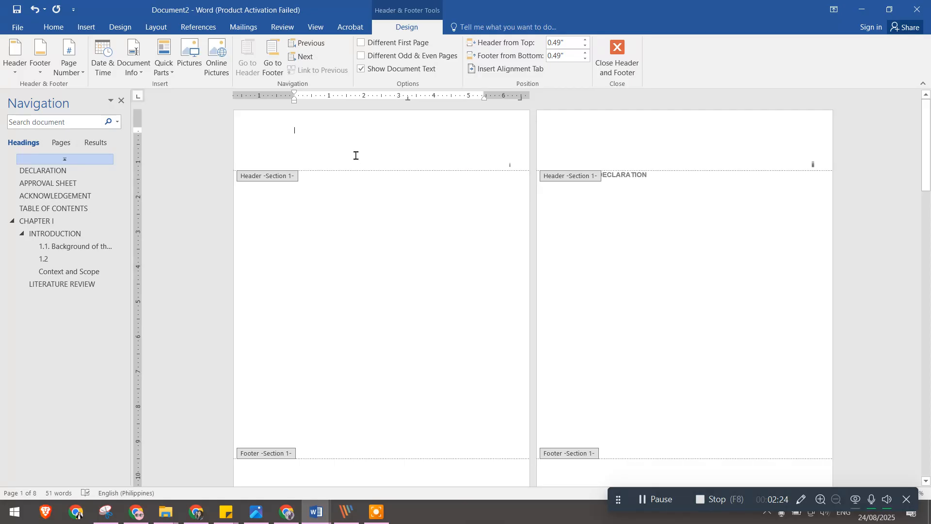
{"action": "left_click", "coordinate": [361, 43]}
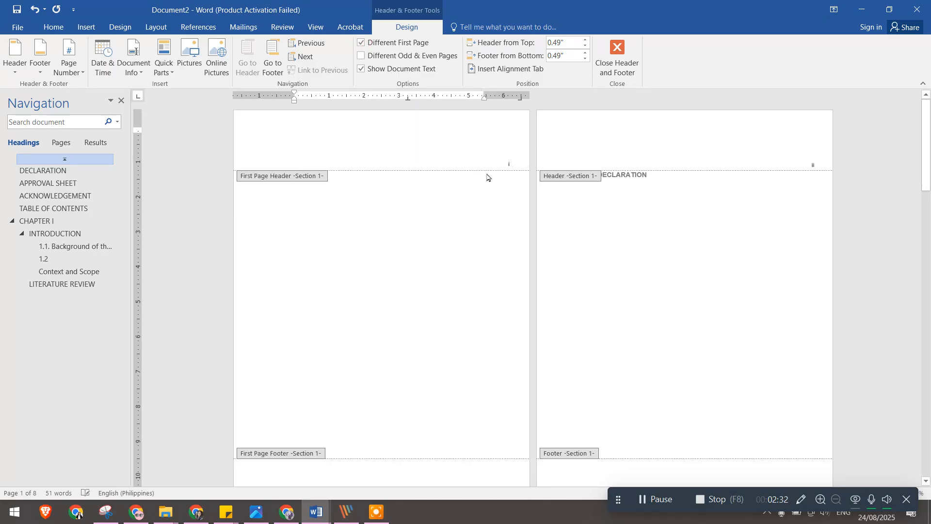
{"action": "left_click", "coordinate": [514, 166]}
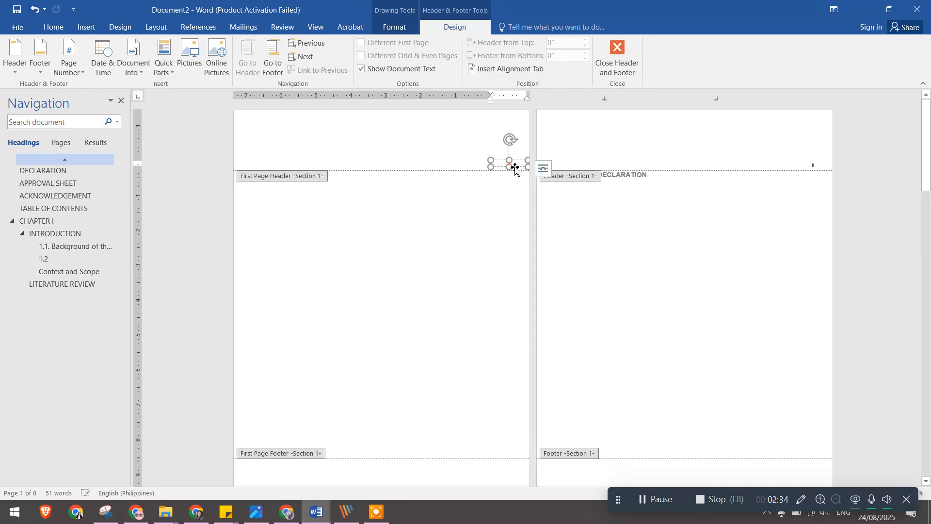
{"action": "left_click", "coordinate": [515, 167]}
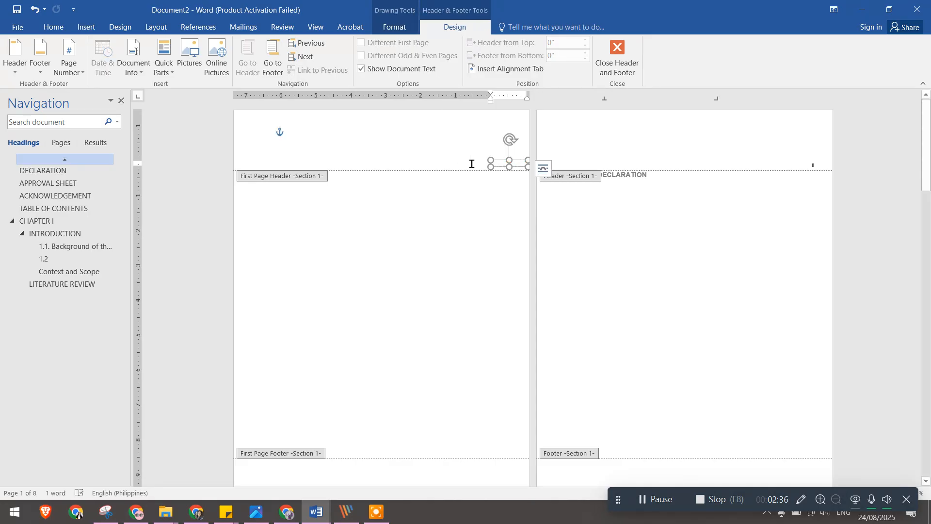
{"action": "key", "text": "Delete"}
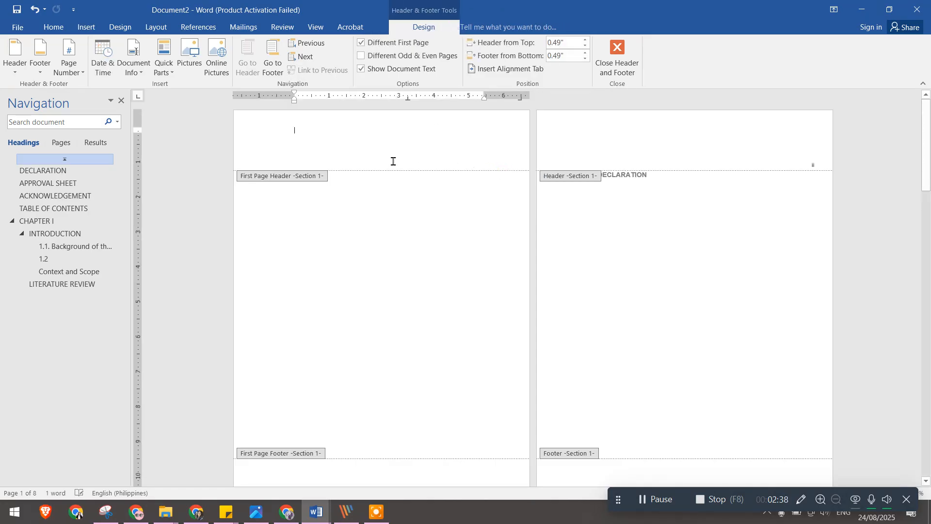
- Examine the page numbers in the headers of the Declaration, Approval Sheet and Acknowledgement pages
{"action": "left_click", "coordinate": [648, 129]}
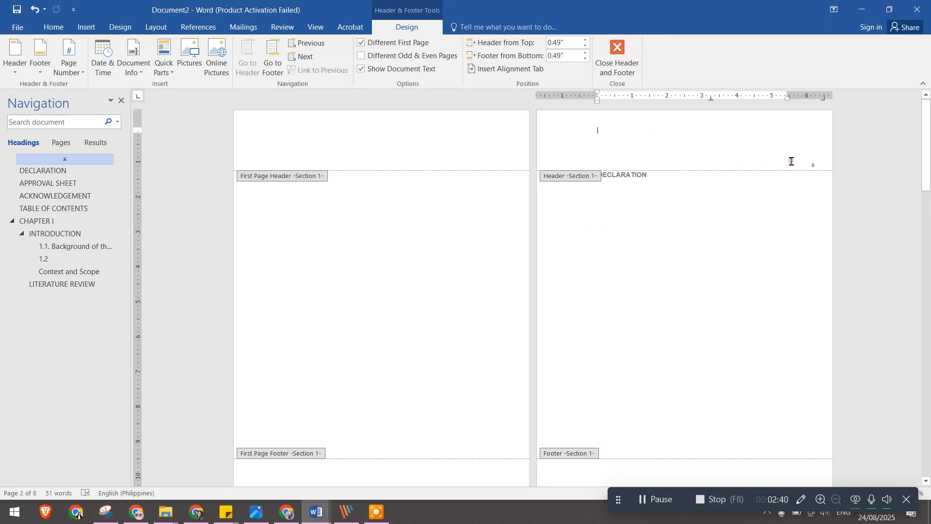
{"action": "left_click", "coordinate": [815, 165]}
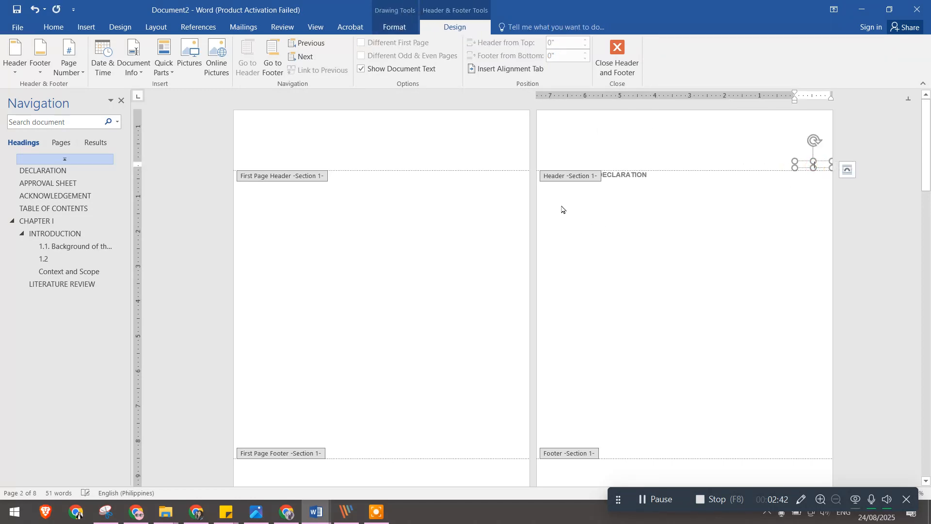
{"action": "left_click", "coordinate": [630, 138]}
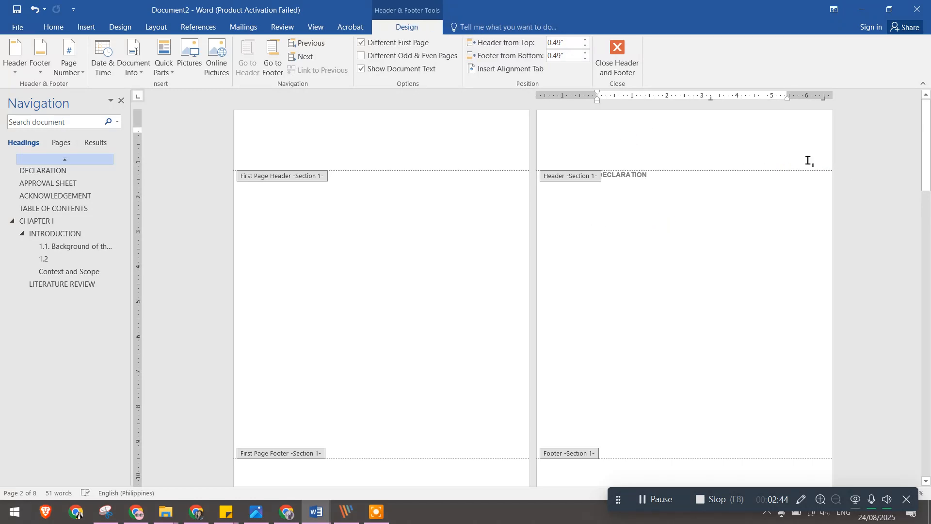
{"action": "left_click", "coordinate": [813, 163]}
{"action": "left_click", "coordinate": [688, 129]}
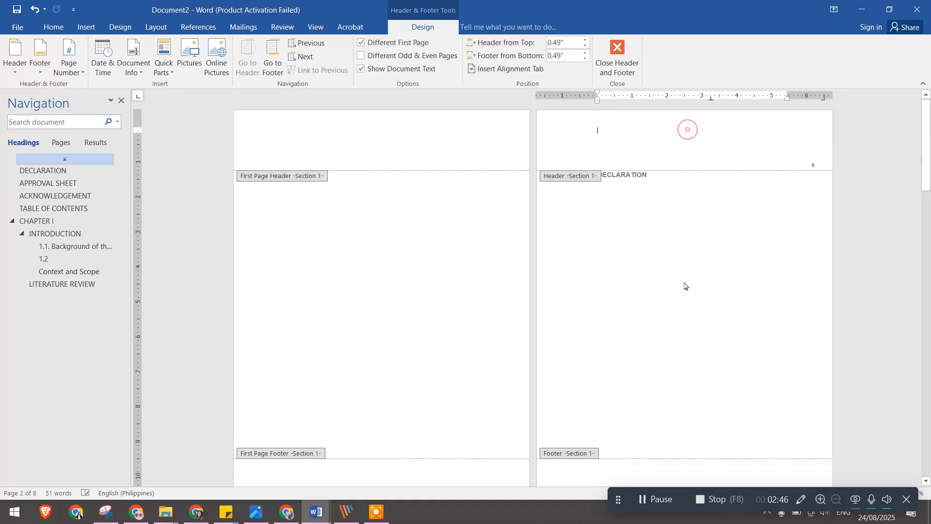
{"action": "scroll", "coordinate": [671, 287], "scroll_direction": "down", "scroll_amount": 2}
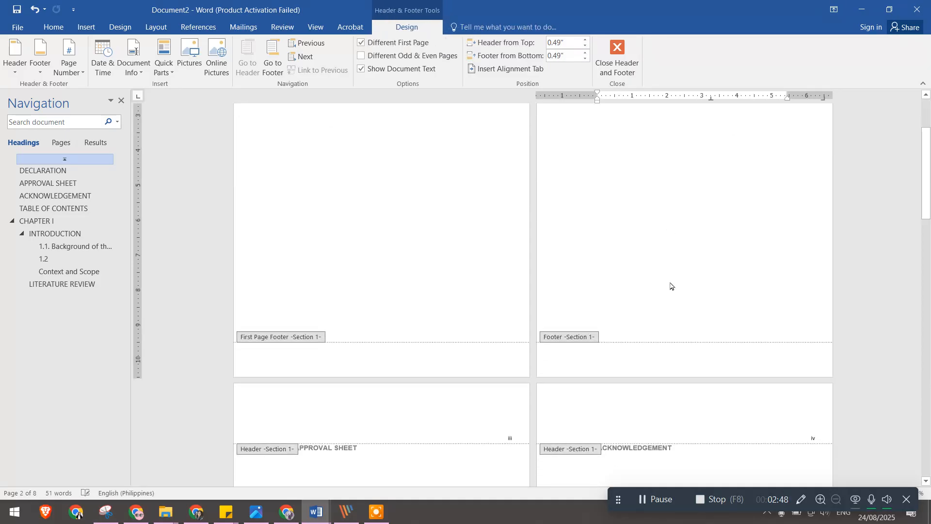
{"action": "scroll", "coordinate": [671, 287], "scroll_direction": "up", "scroll_amount": 2}
{"action": "left_click", "coordinate": [813, 161]}
{"action": "scroll", "coordinate": [688, 228], "scroll_direction": "down", "scroll_amount": 1}
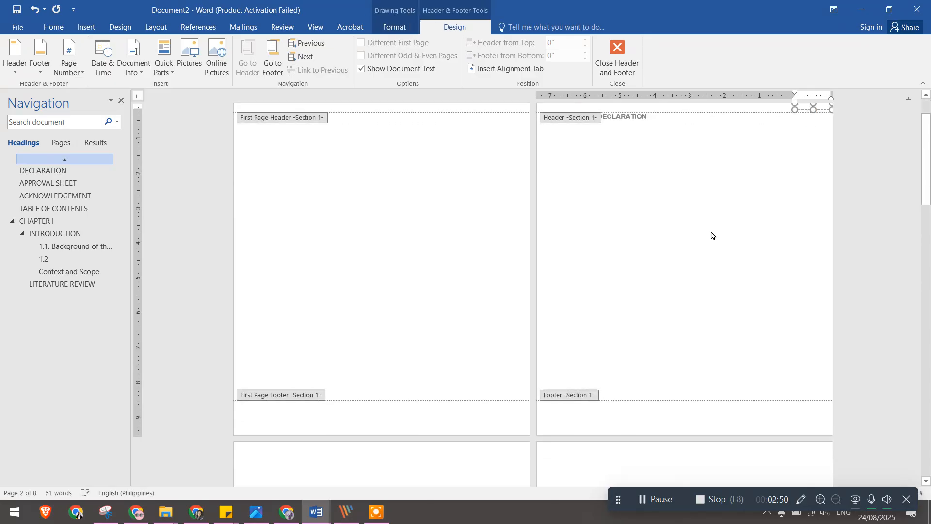
{"action": "scroll", "coordinate": [712, 236], "scroll_direction": "down", "scroll_amount": 5}
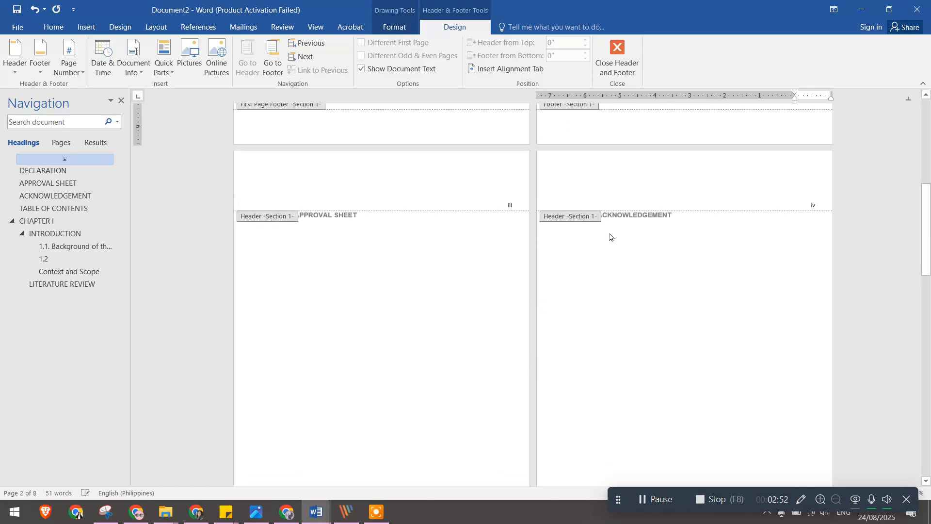
- Go to the CHAPTER I page, open its header to check the section it belongs to, and close the header
{"action": "left_click", "coordinate": [68, 224]}
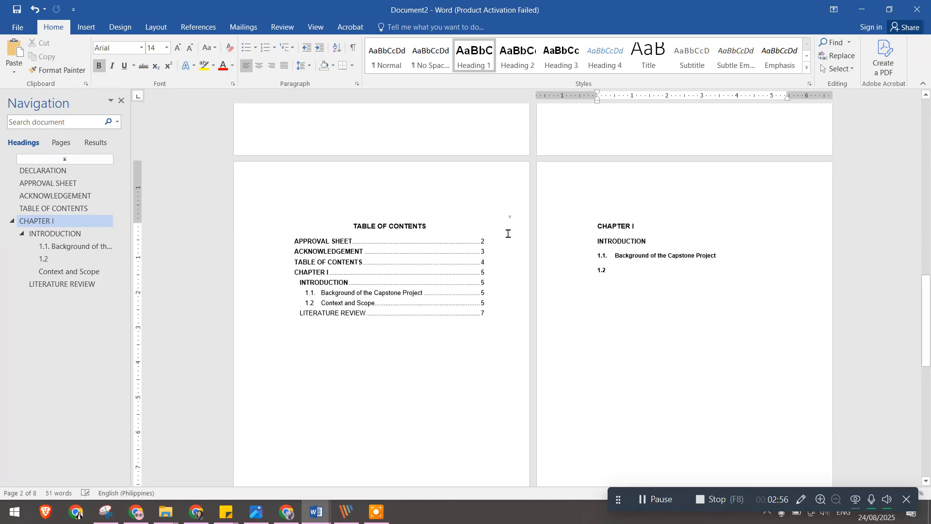
{"action": "left_click", "coordinate": [673, 197]}
{"action": "double_click", "coordinate": [640, 194]}
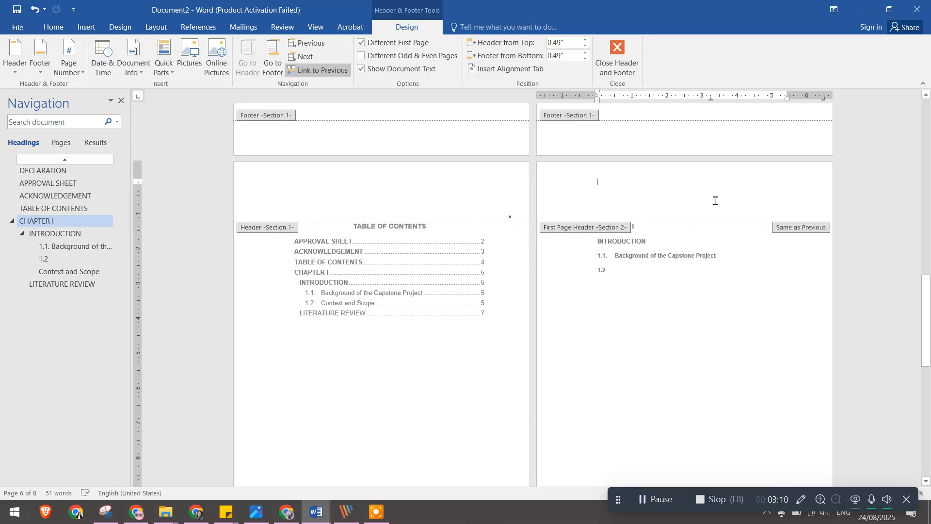
{"action": "left_click", "coordinate": [607, 68]}
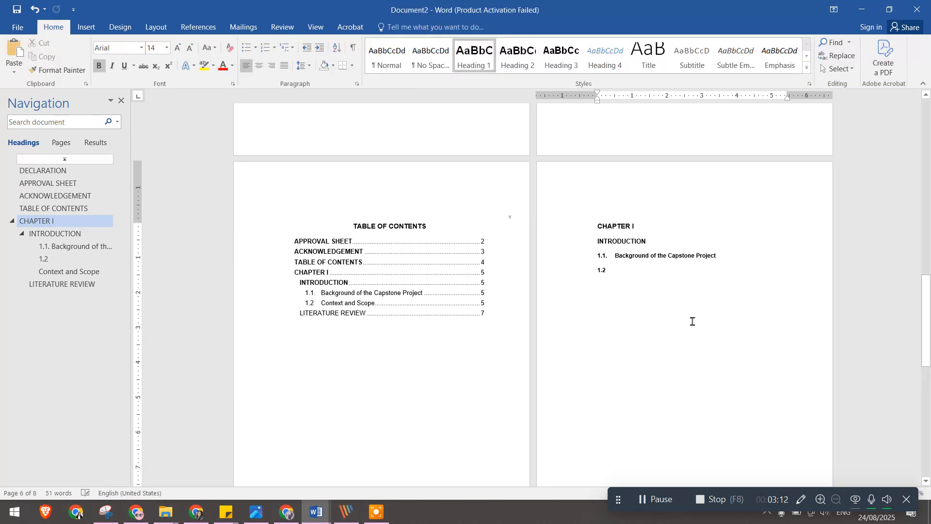
- Review the Next Page section break option and place the cursor directly before the CHAPTER I heading
{"action": "left_click", "coordinate": [151, 25]}
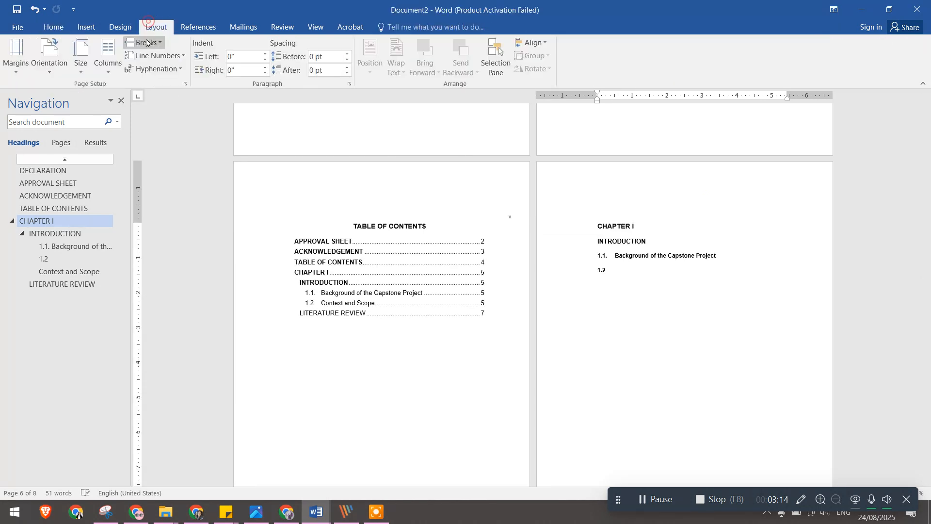
{"action": "left_click", "coordinate": [158, 45]}
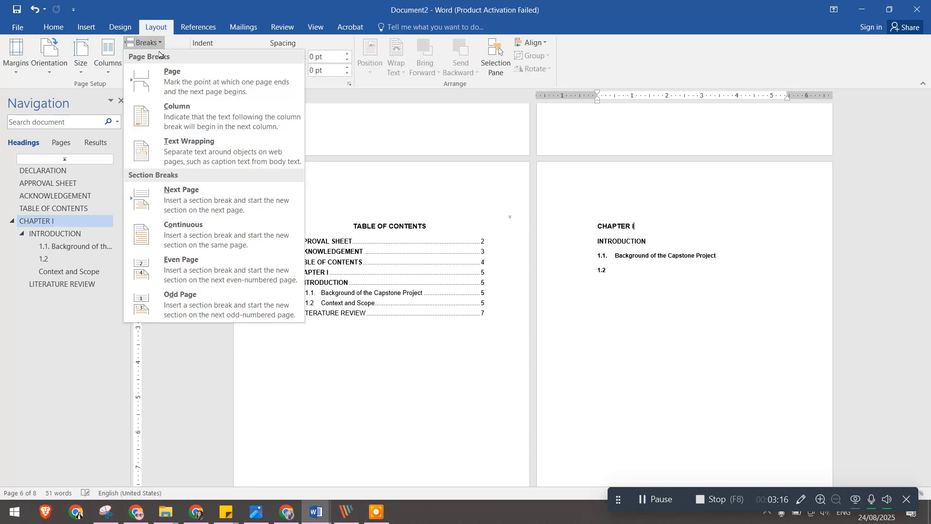
{"action": "left_click", "coordinate": [146, 43]}
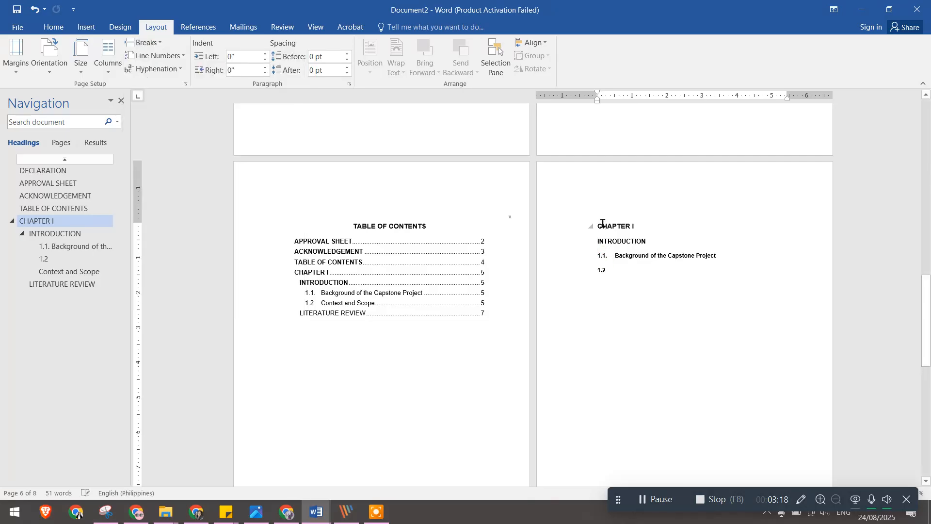
{"action": "left_click", "coordinate": [158, 44]}
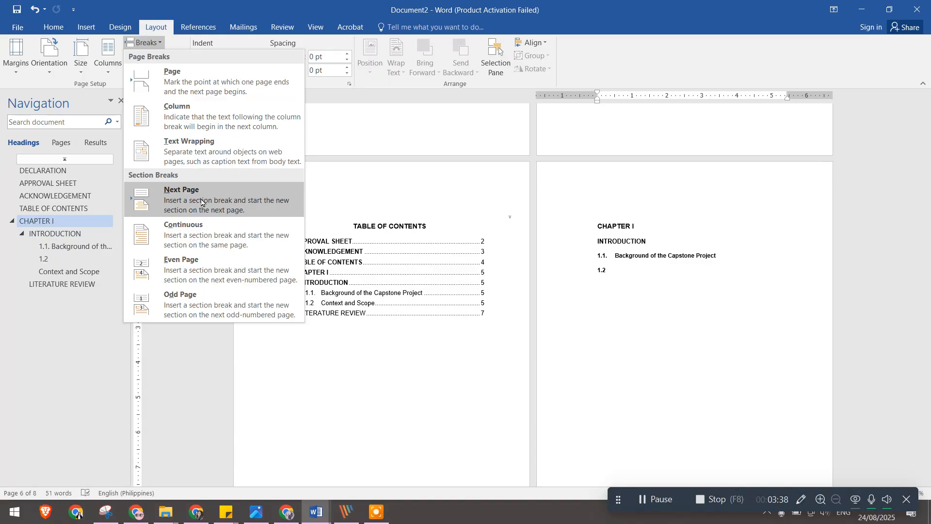
{"action": "left_click", "coordinate": [593, 214]}
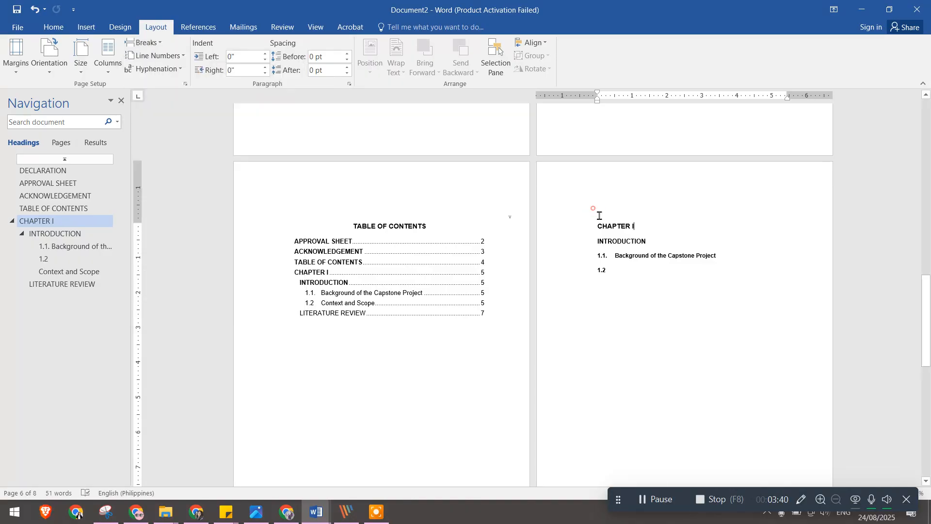
{"action": "left_click", "coordinate": [143, 42]}
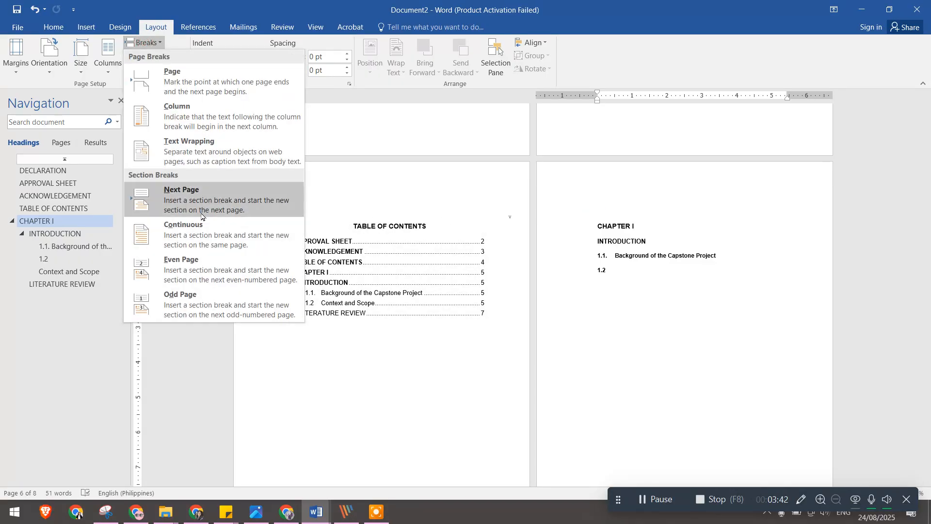
{"action": "left_click", "coordinate": [597, 226]}
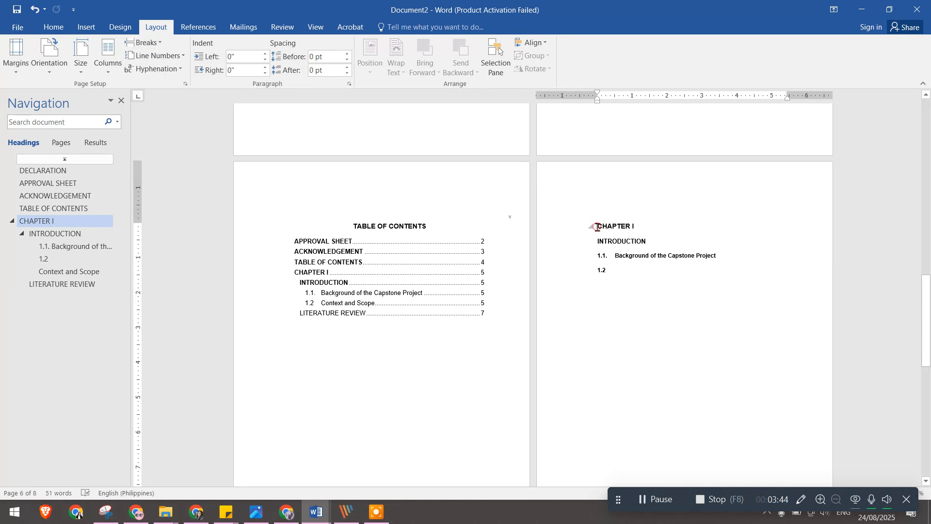
{"action": "left_click", "coordinate": [613, 193]}
{"action": "left_click", "coordinate": [621, 205]}
{"action": "left_click", "coordinate": [590, 189]}
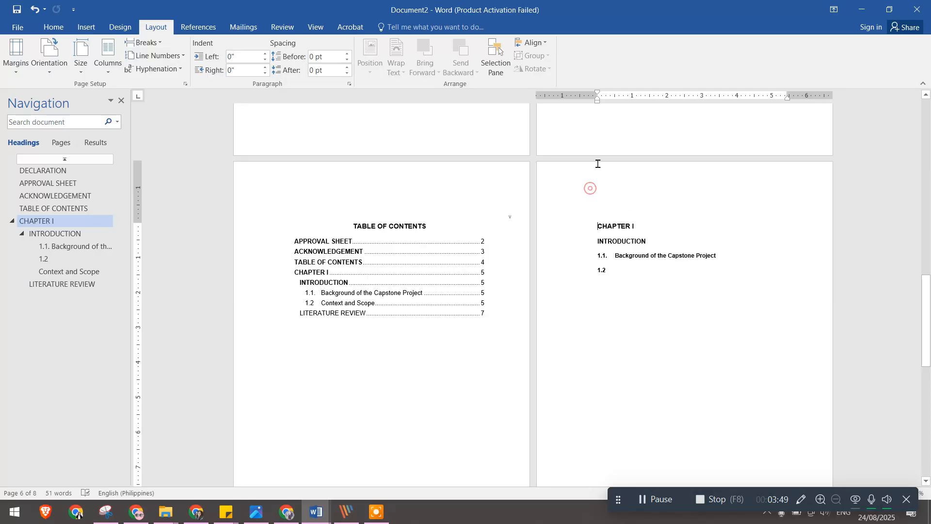
- Copy the page number text box from the Approval Sheet header and check the headers of the Section 2 pages
{"action": "double_click", "coordinate": [662, 187]}
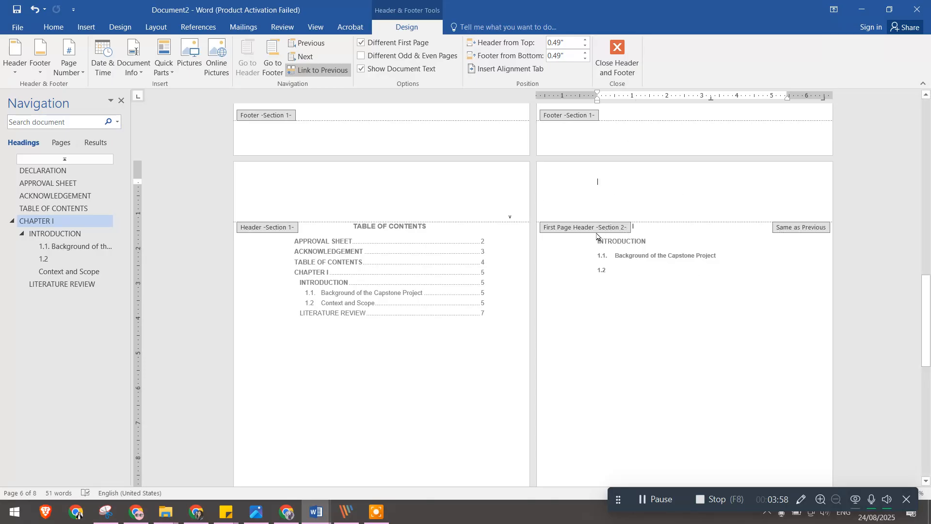
{"action": "scroll", "coordinate": [692, 262], "scroll_direction": "up", "scroll_amount": 10}
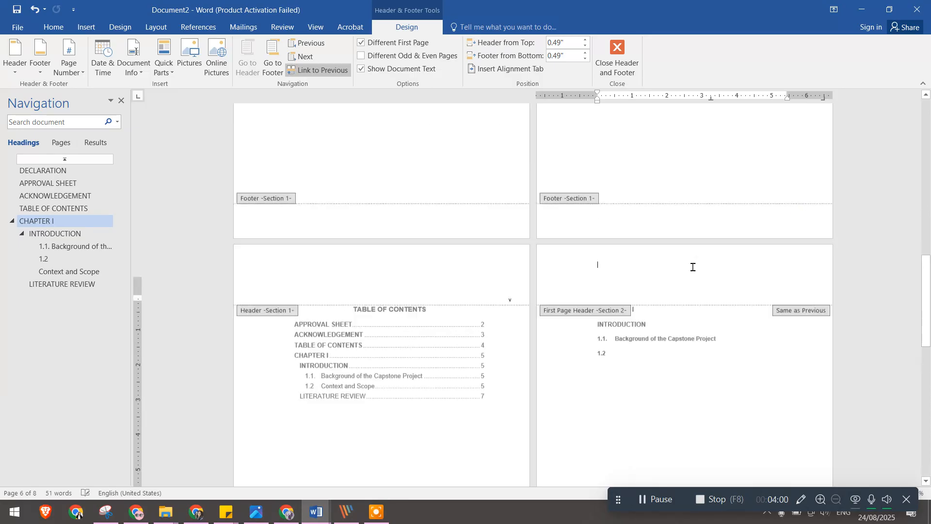
{"action": "left_click", "coordinate": [509, 288]}
{"action": "left_click", "coordinate": [513, 290]}
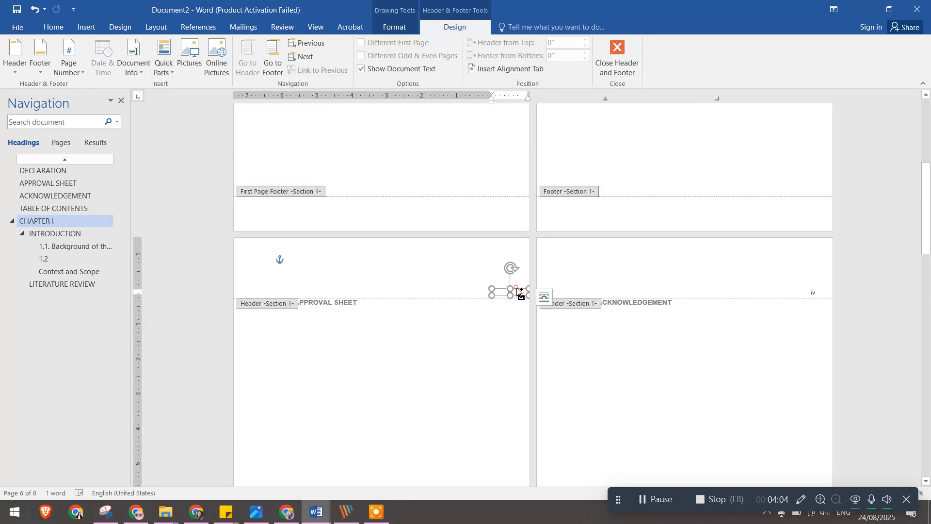
{"action": "scroll", "coordinate": [677, 326], "scroll_direction": "down", "scroll_amount": 10}
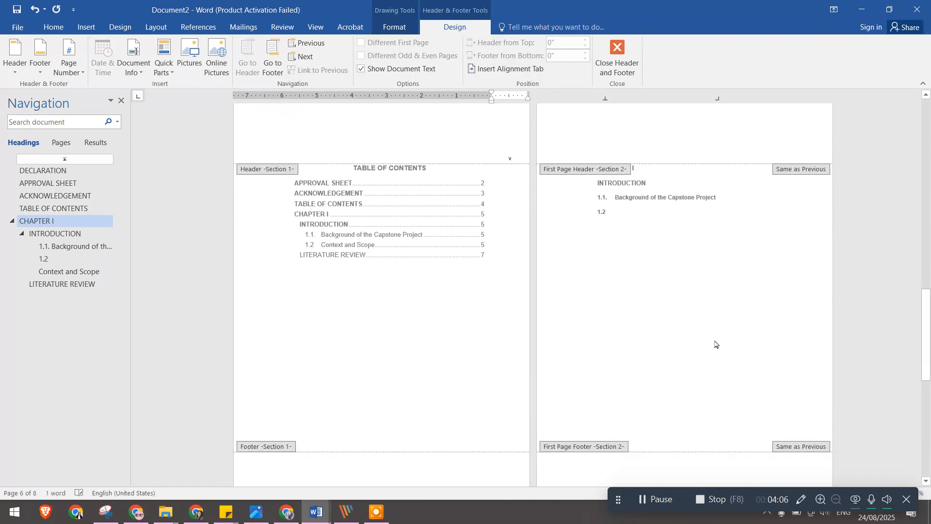
{"action": "scroll", "coordinate": [718, 344], "scroll_direction": "down", "scroll_amount": 6}
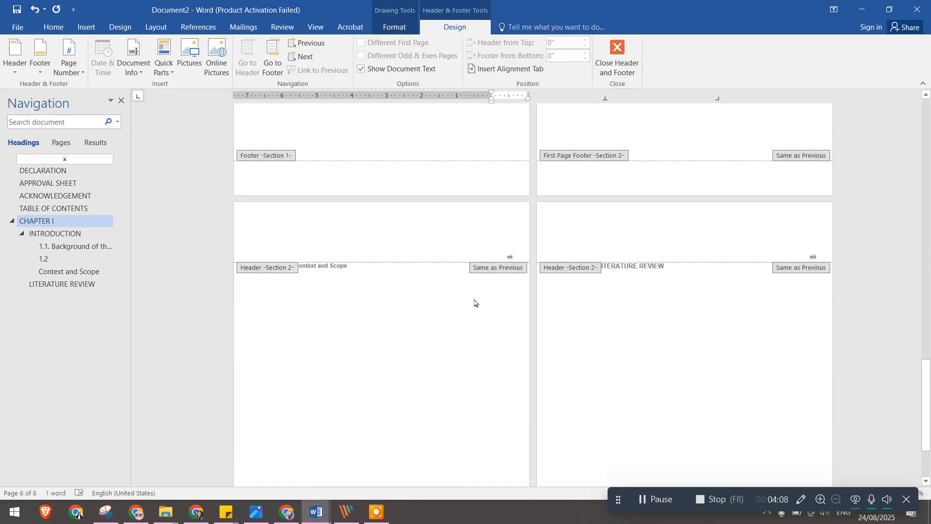
- Paste the page number box into the CHAPTER I page's header, move it to the right end just above the header boundary, and select it
{"action": "left_click", "coordinate": [49, 221]}
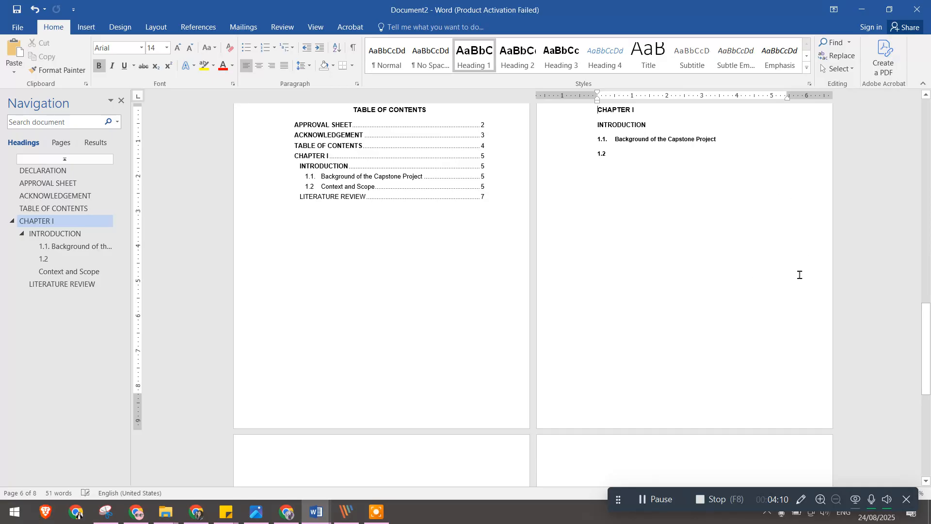
{"action": "scroll", "coordinate": [744, 194], "scroll_direction": "up", "scroll_amount": 3}
{"action": "double_click", "coordinate": [738, 182]}
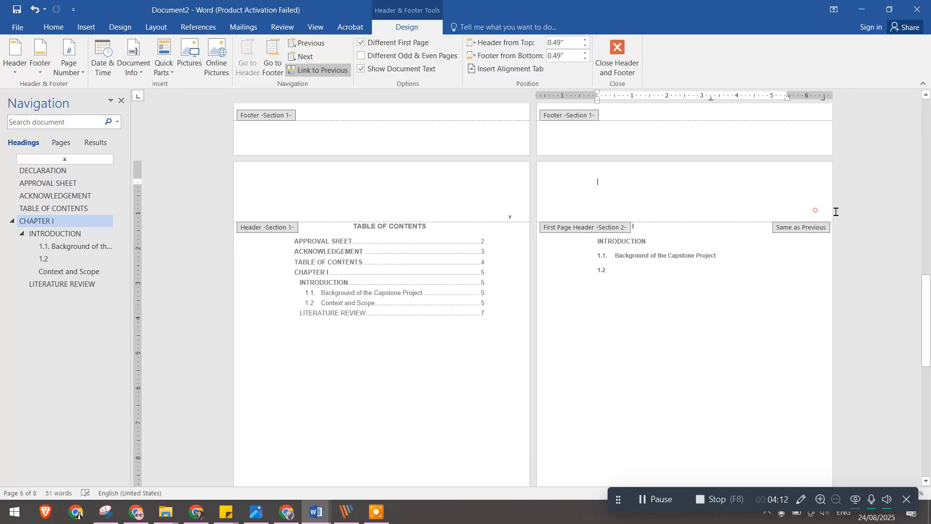
{"action": "key", "text": "ctrl+v"}
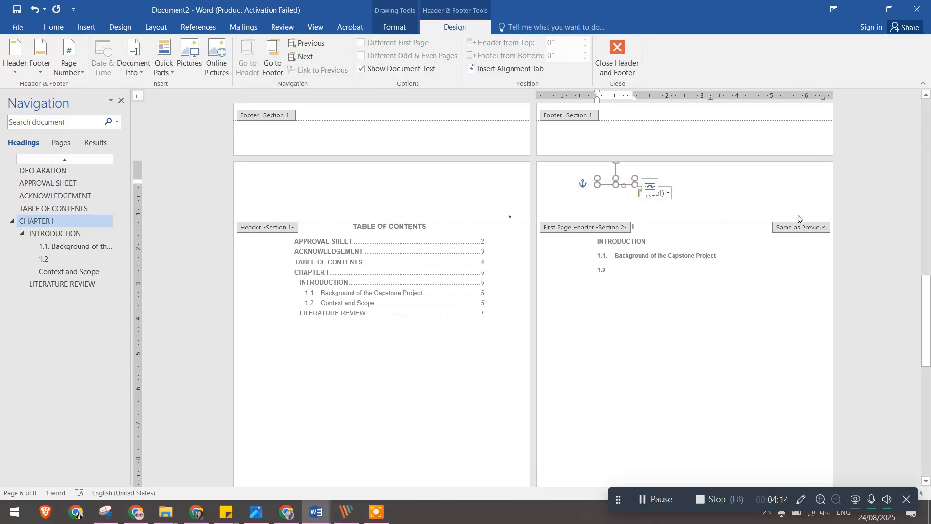
{"action": "left_click_drag", "start_coordinate": [623, 187], "coordinate": [816, 217]}
{"action": "left_click", "coordinate": [769, 203]}
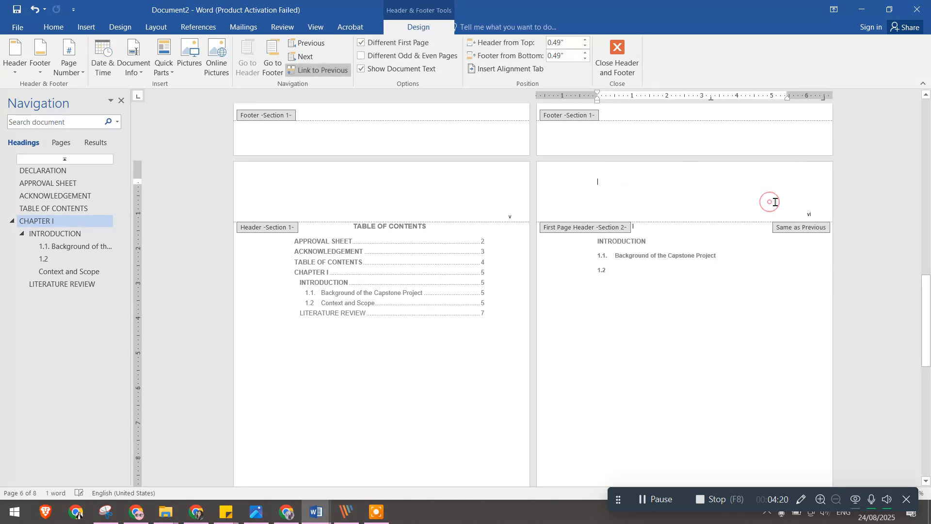
{"action": "left_click", "coordinate": [816, 215]}
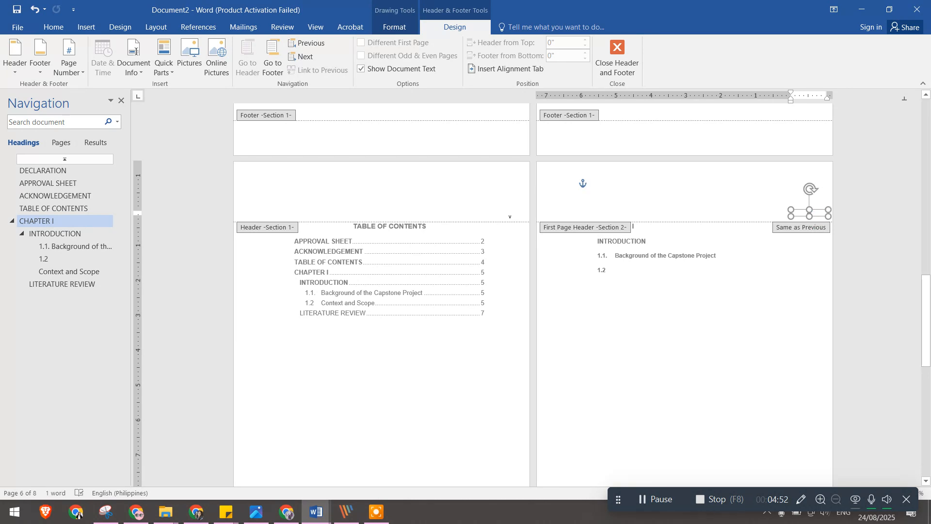
{"action": "scroll", "coordinate": [782, 273], "scroll_direction": "up", "scroll_amount": 1}
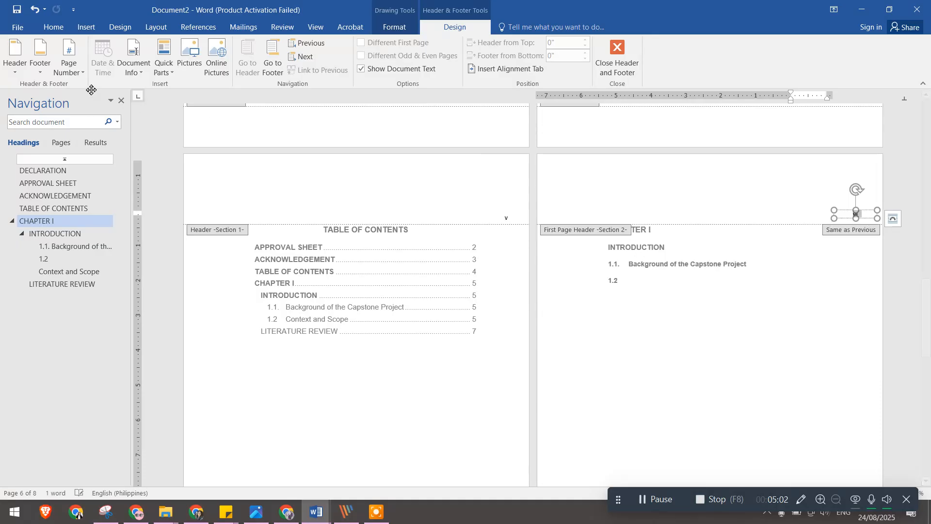
- Format the CHAPTER I section's page number as 1, 2, 3 and set its numbering to start at the first number
{"action": "left_click", "coordinate": [69, 63]}
{"action": "left_click", "coordinate": [121, 145]}
{"action": "left_click", "coordinate": [410, 290]}
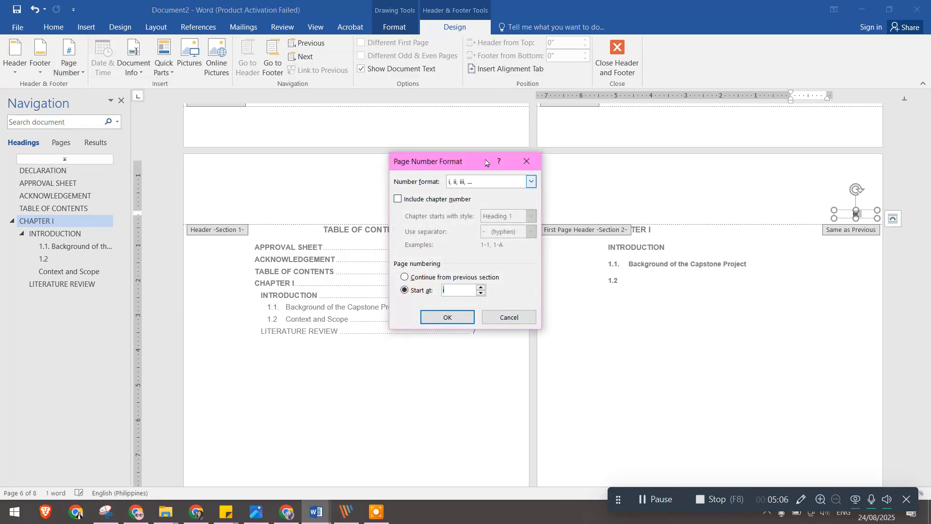
{"action": "left_click", "coordinate": [532, 181]}
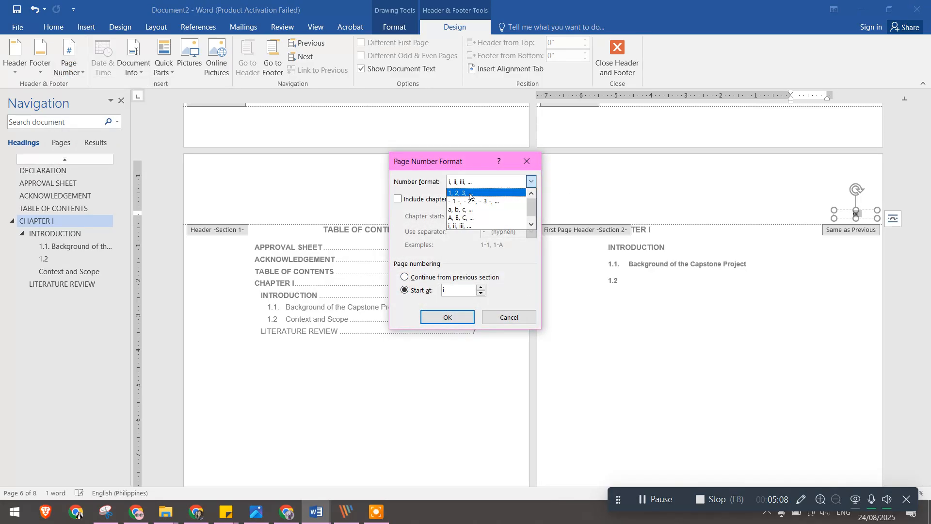
{"action": "left_click", "coordinate": [469, 193]}
{"action": "left_click", "coordinate": [459, 315]}
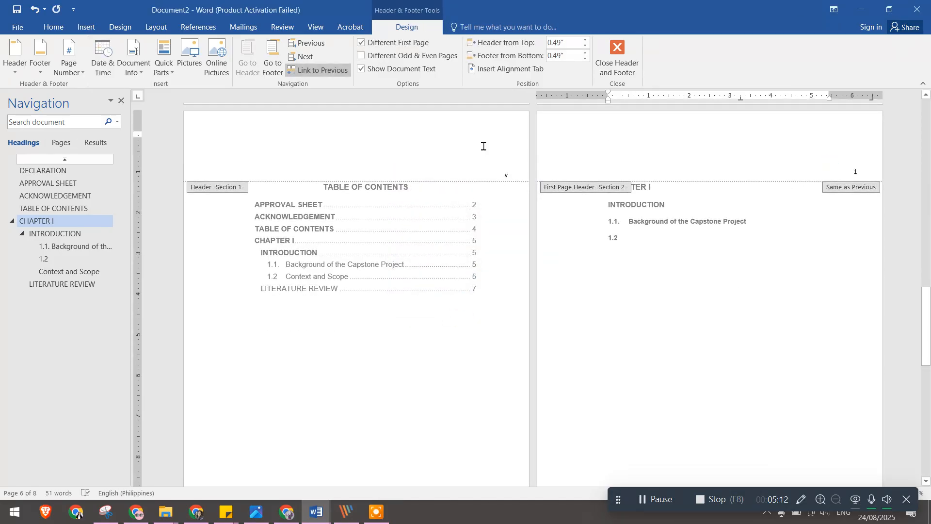
- Check the page numbers in the headers of the TABLE OF CONTENTS page and the Section 2 pages
{"action": "left_click", "coordinate": [503, 174]}
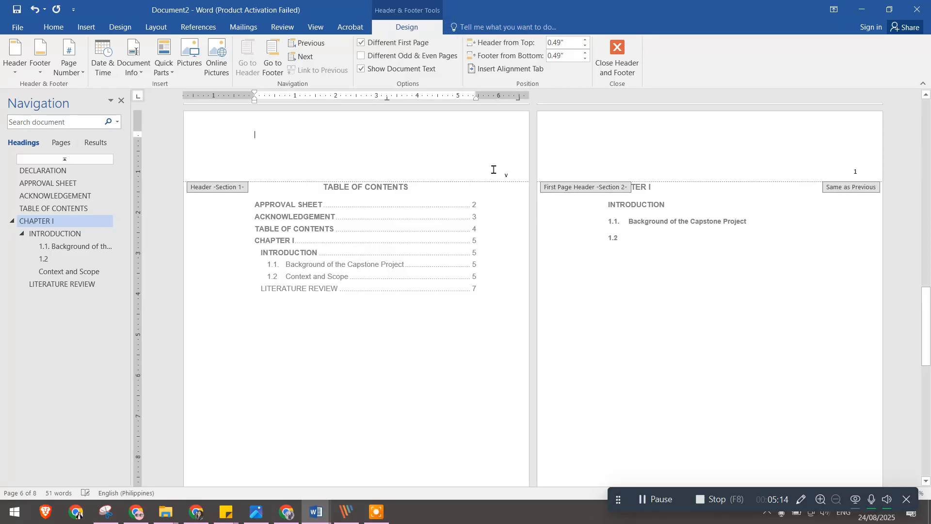
{"action": "left_click", "coordinate": [814, 164]}
{"action": "scroll", "coordinate": [634, 287], "scroll_direction": "down", "scroll_amount": 7}
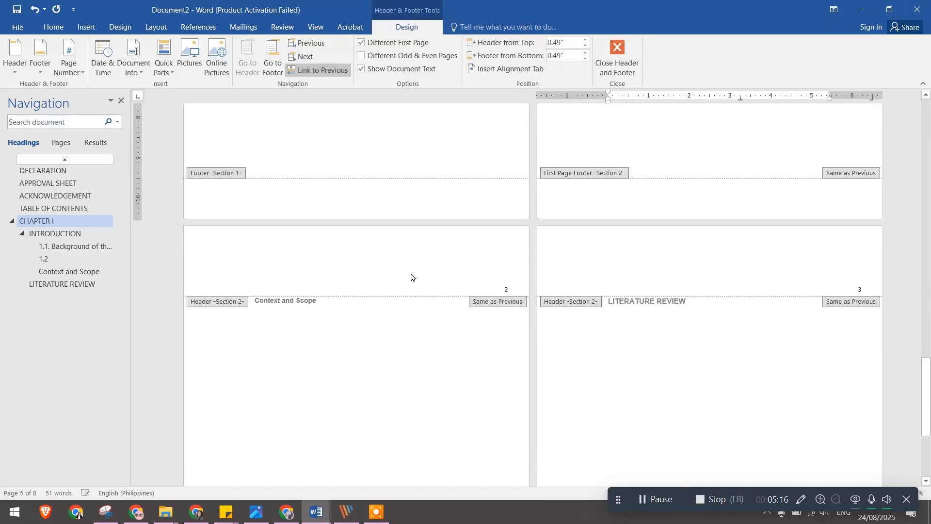
{"action": "scroll", "coordinate": [546, 301], "scroll_direction": "down", "scroll_amount": 4}
{"action": "scroll", "coordinate": [546, 301], "scroll_direction": "up", "scroll_amount": 12}
{"action": "scroll", "coordinate": [558, 300], "scroll_direction": "down", "scroll_amount": 4}
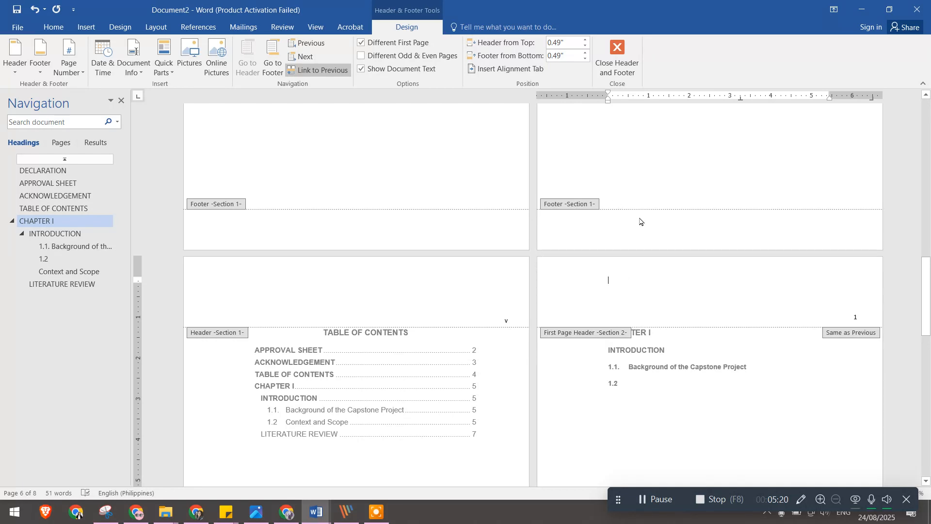
- Create a new blank document and enter "Roman" and "decimal" on separate lines
{"action": "left_click", "coordinate": [17, 27]}
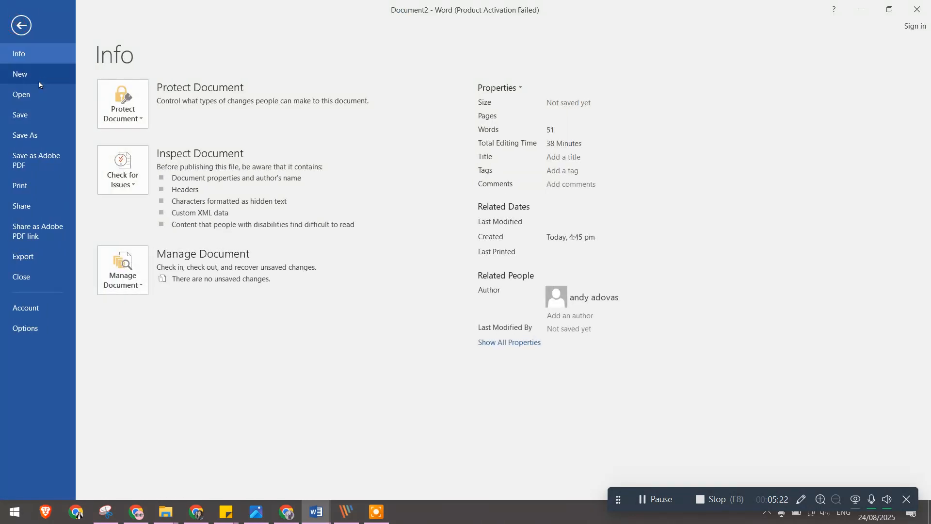
{"action": "left_click", "coordinate": [38, 78]}
{"action": "left_click", "coordinate": [186, 209]}
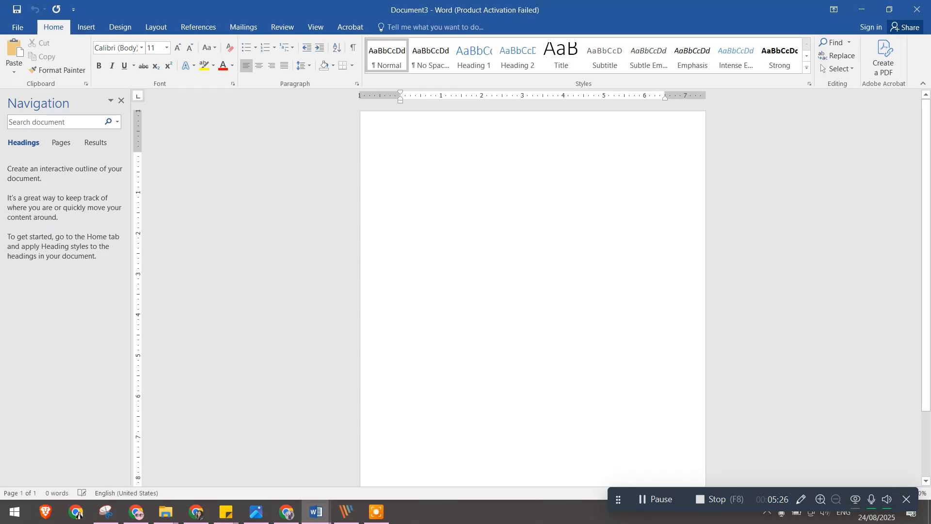
{"action": "type", "text": "roman"}
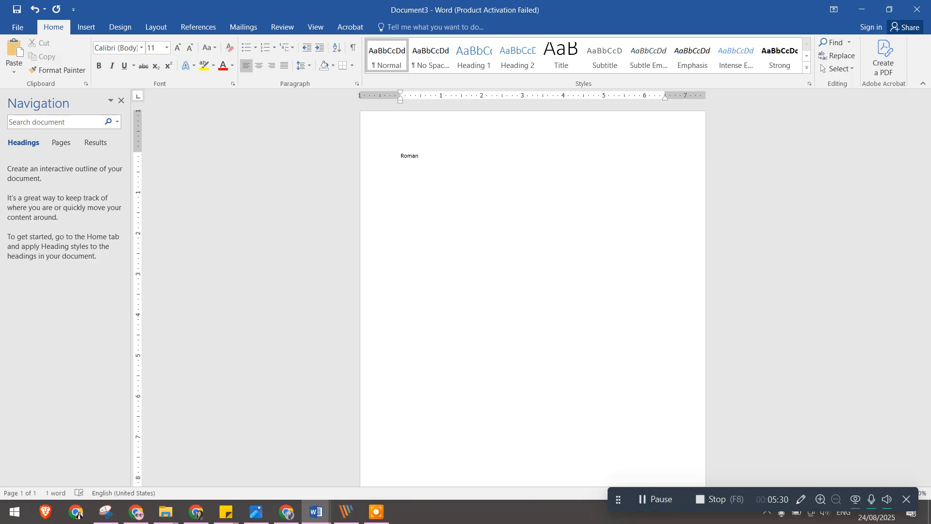
{"action": "type", "text": "decimal"}
- Insert a page break before "Roman" and another before "decimal" so each word starts its own page
{"action": "left_click", "coordinate": [485, 153]}
{"action": "left_click", "coordinate": [399, 155]}
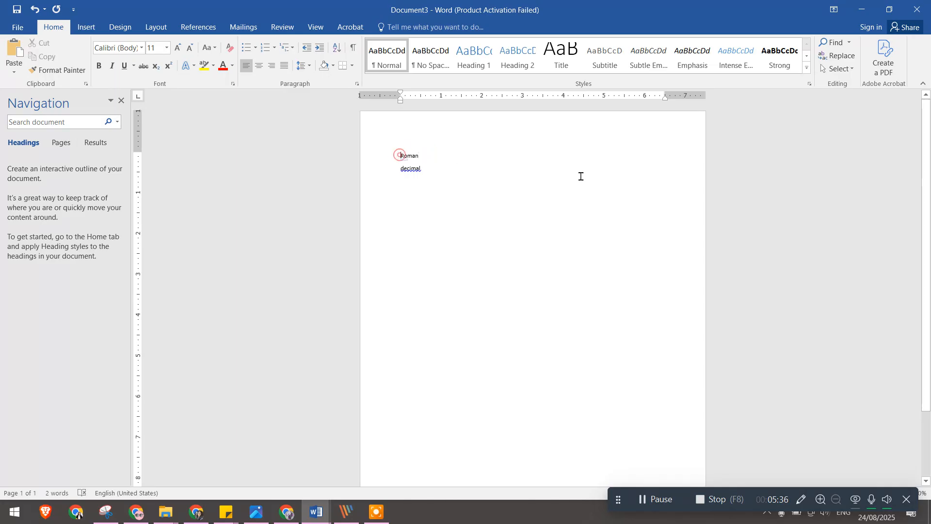
{"action": "left_click", "coordinate": [439, 155]}
{"action": "left_click", "coordinate": [401, 156]}
{"action": "key", "text": "Return"}
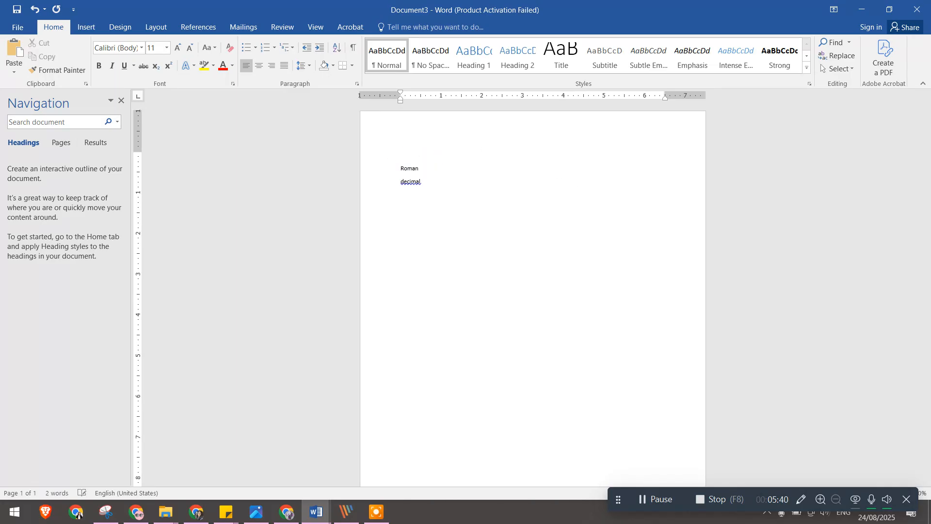
{"action": "key", "text": "BackSpace"}
{"action": "key", "text": "ctrl+Return"}
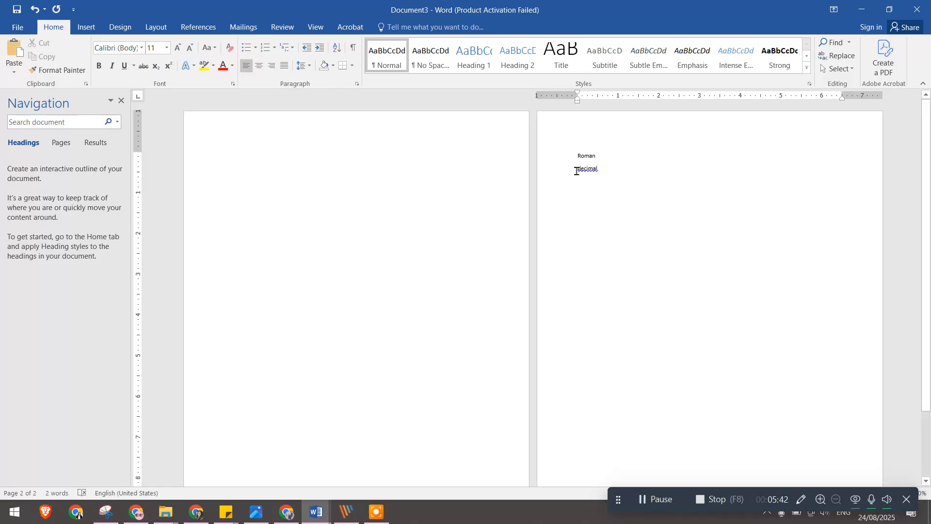
{"action": "key", "text": "ctrl+Return"}
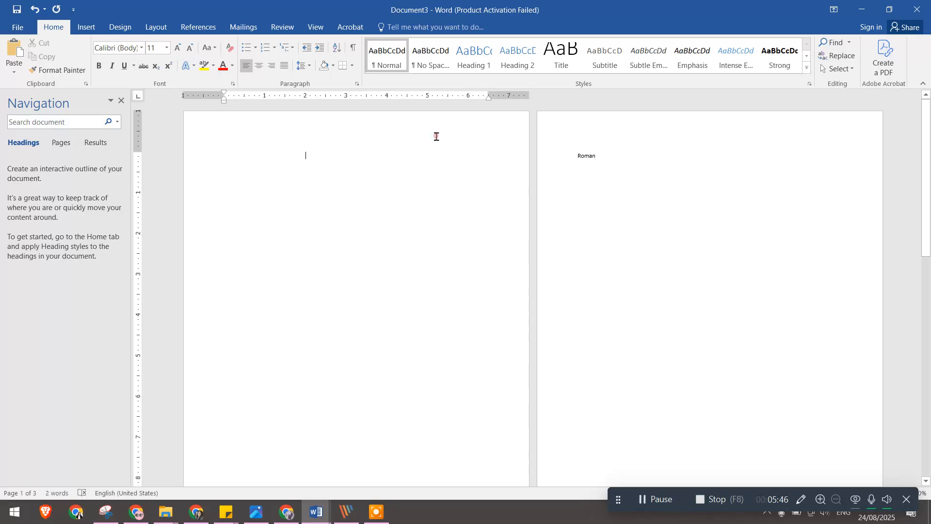
- Turn on Different First Page in the new document's header, and copy the page number box from Document2's CHAPTER I header
{"action": "double_click", "coordinate": [437, 136]}
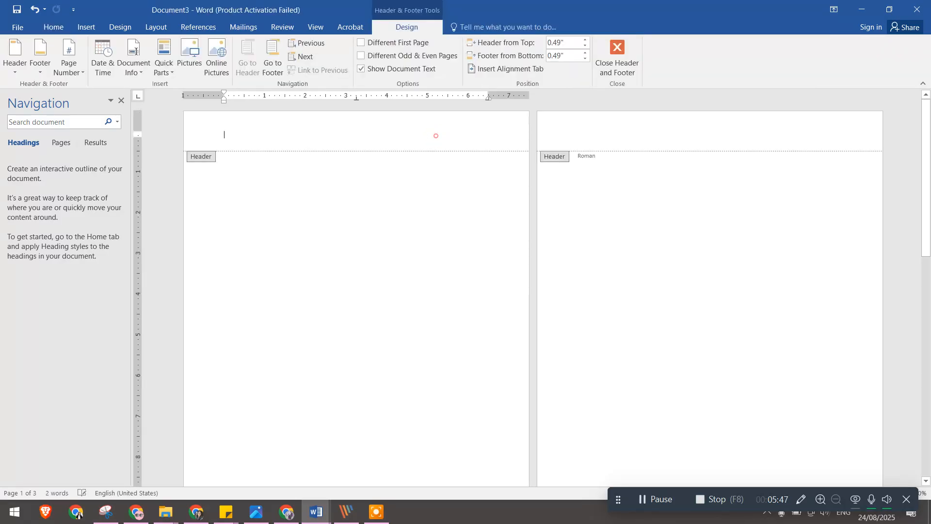
{"action": "left_click", "coordinate": [360, 46]}
{"action": "left_click", "coordinate": [522, 147]}
{"action": "key", "text": "alt+Tab"}
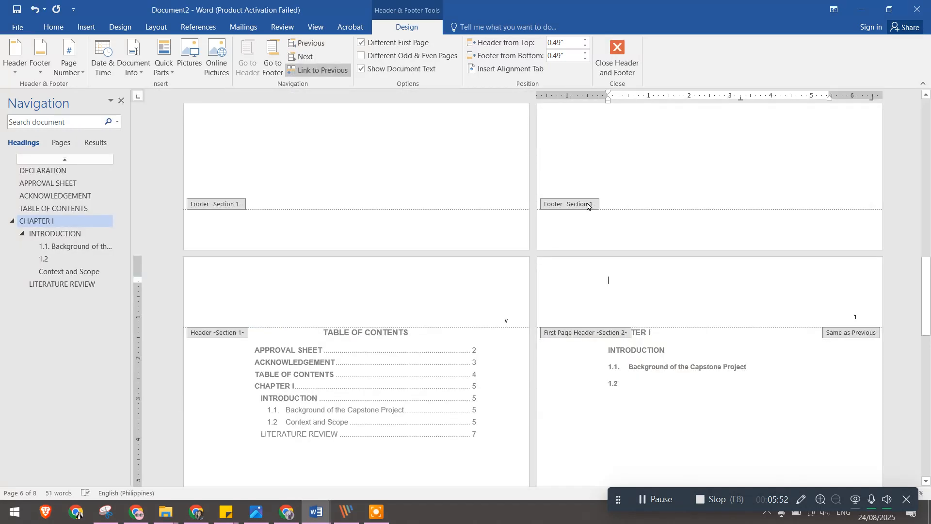
{"action": "left_click", "coordinate": [851, 314]}
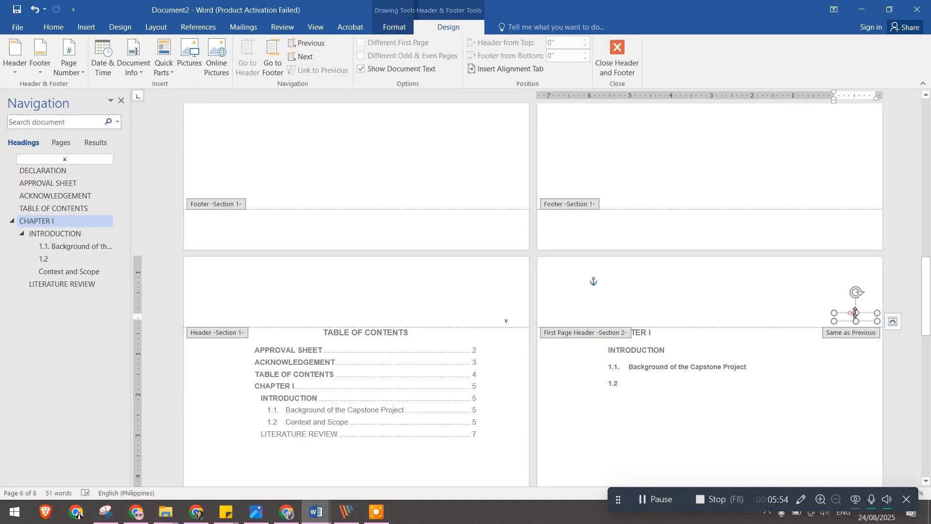
{"action": "key", "text": "alt+Tab"}
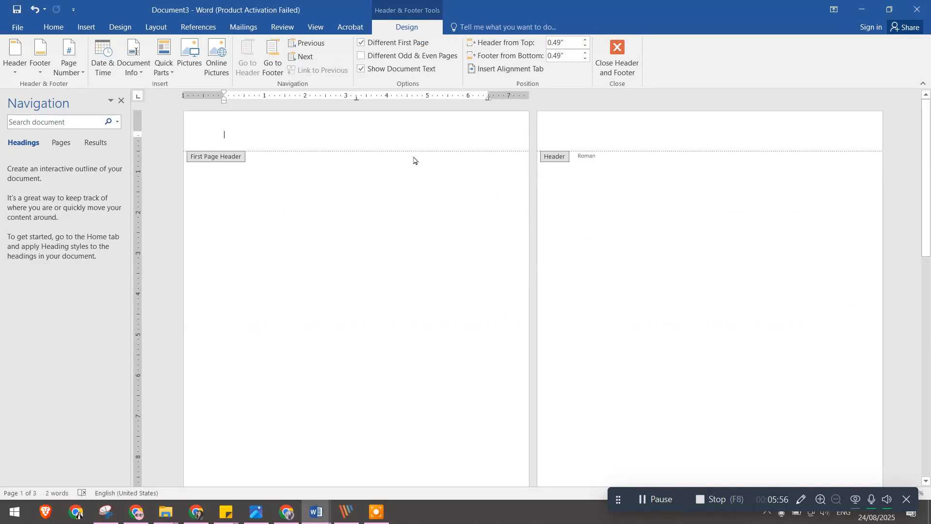
- Turn off Different First Page, paste the page number box into the header, move it just above the header boundary, and close the header
{"action": "left_click", "coordinate": [361, 43]}
{"action": "key", "text": "ctrl+v"}
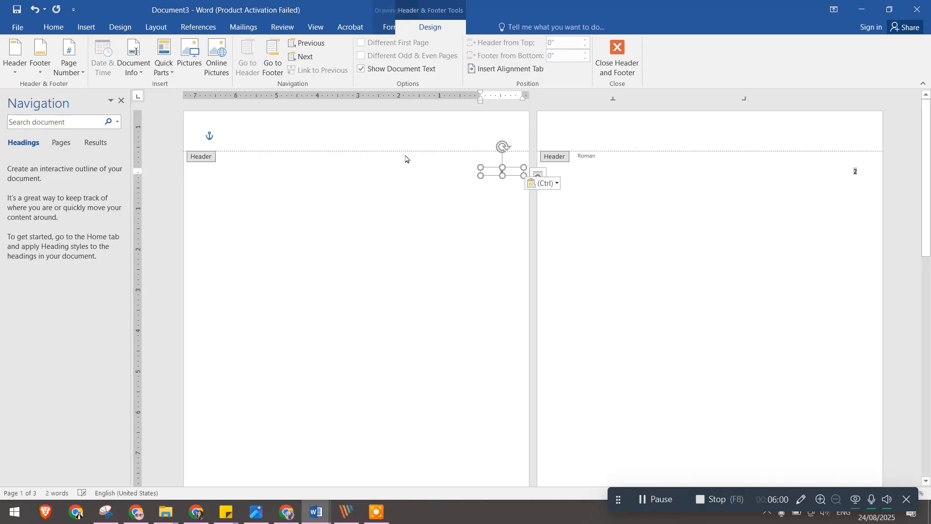
{"action": "left_click_drag", "start_coordinate": [511, 179], "coordinate": [509, 149]}
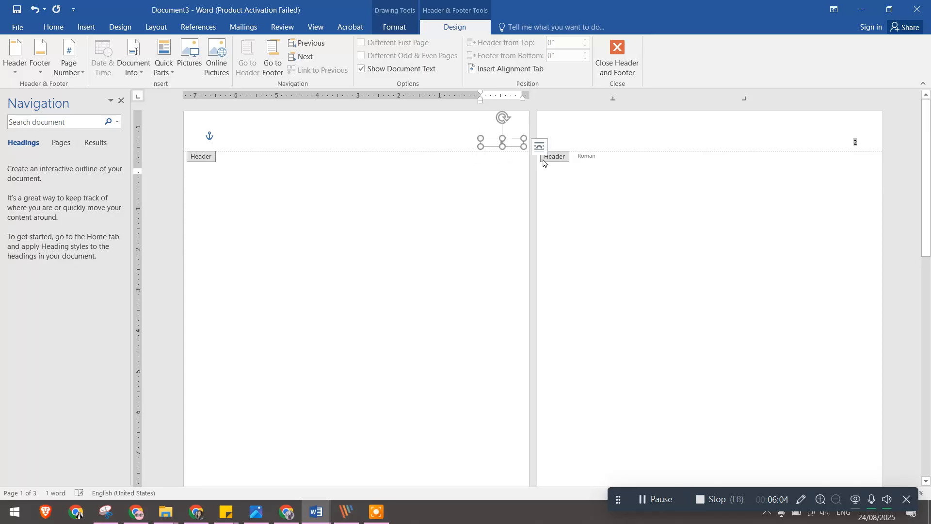
{"action": "scroll", "coordinate": [766, 321], "scroll_direction": "down", "scroll_amount": 6}
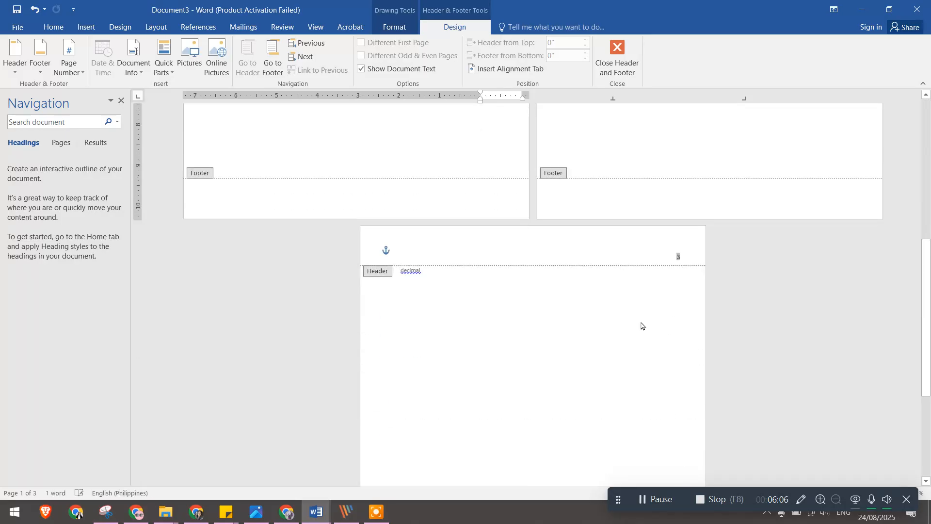
{"action": "scroll", "coordinate": [573, 296], "scroll_direction": "up", "scroll_amount": 6}
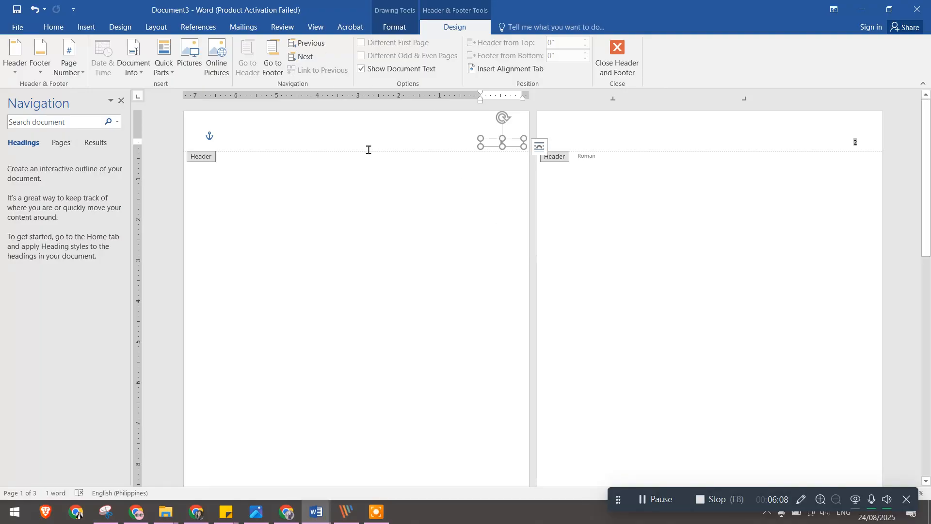
{"action": "left_click", "coordinate": [611, 57]}
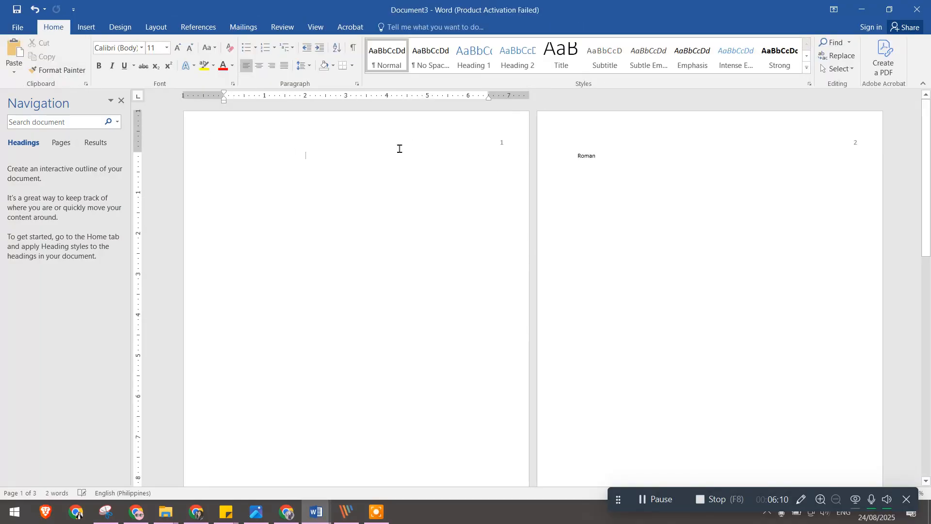
- Reopen the first page's header, turn on Different First Page to leave that page unnumbered, and close the header
{"action": "double_click", "coordinate": [405, 130]}
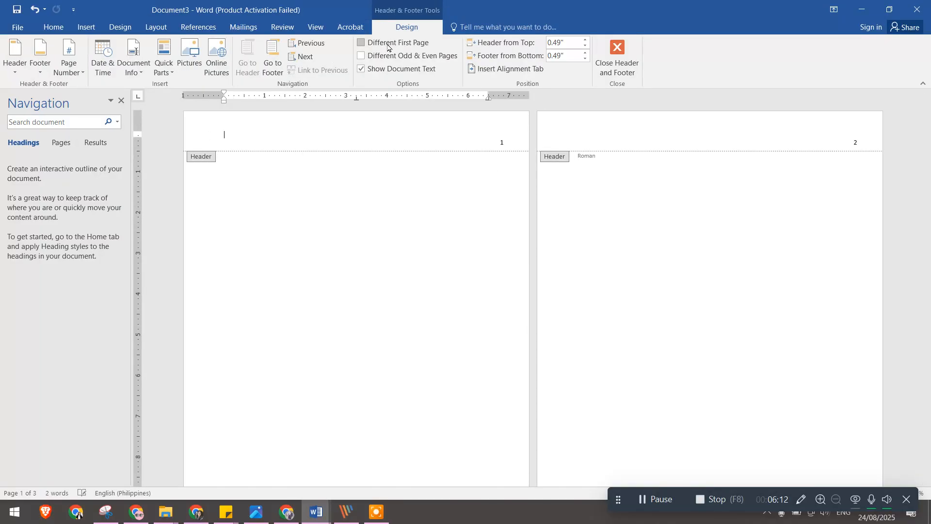
{"action": "left_click", "coordinate": [387, 47]}
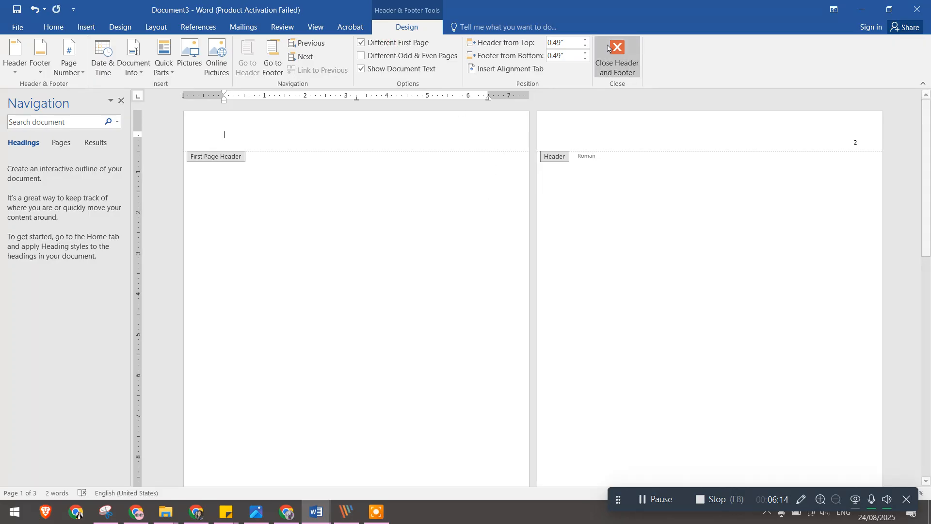
{"action": "left_click", "coordinate": [631, 63]}
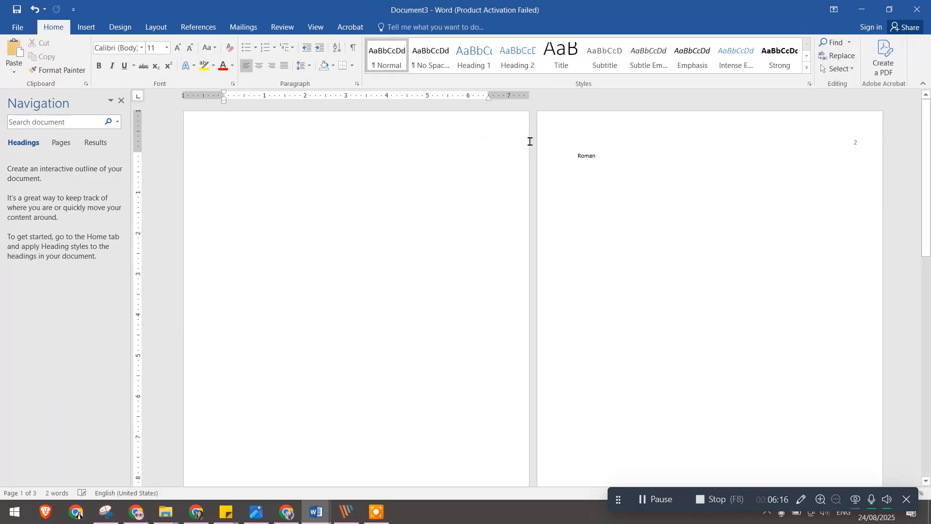
- Set the page number format in the Roman page's header to i, ii, iii, check the decimal page, and close the header
{"action": "double_click", "coordinate": [854, 143]}
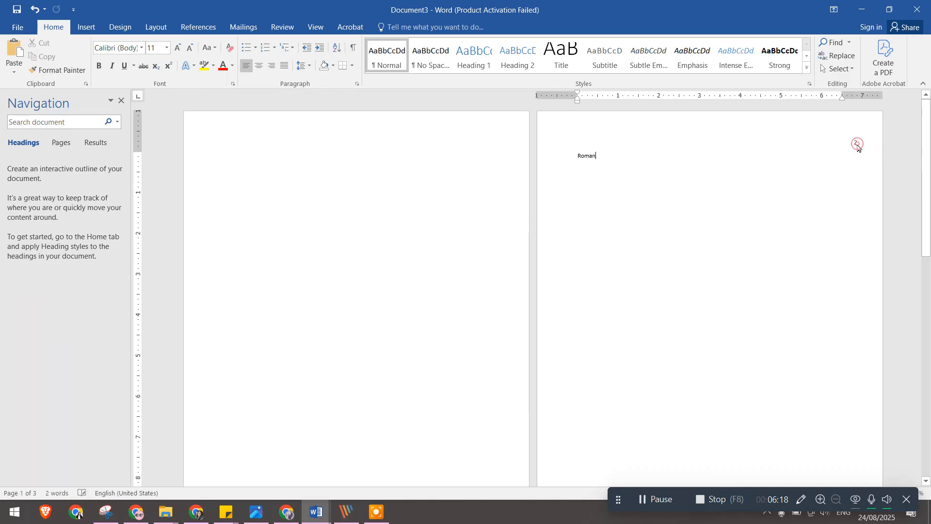
{"action": "left_click", "coordinate": [855, 143]}
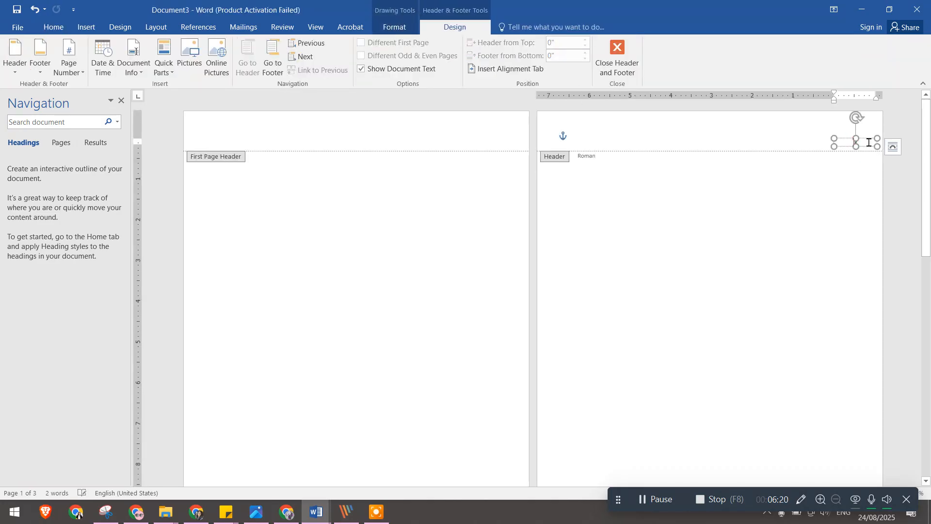
{"action": "key", "text": "ctrl+a"}
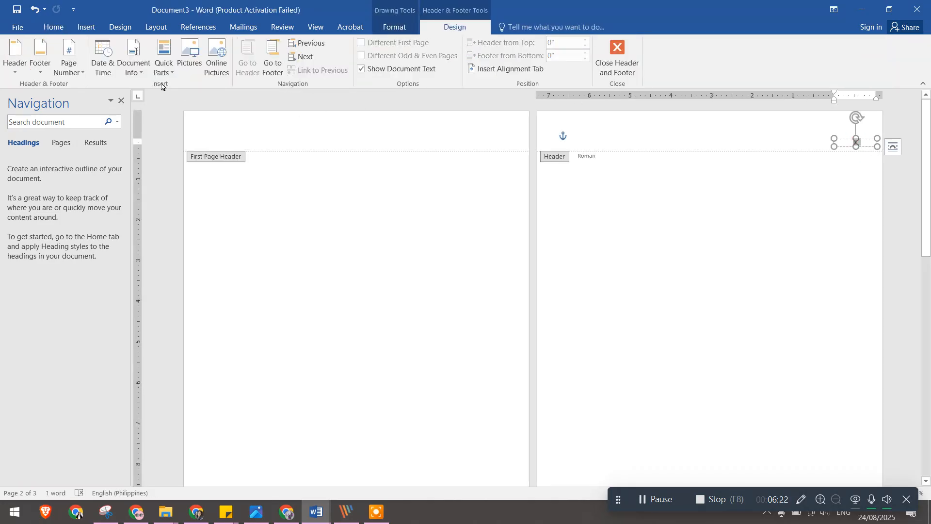
{"action": "left_click", "coordinate": [71, 73]}
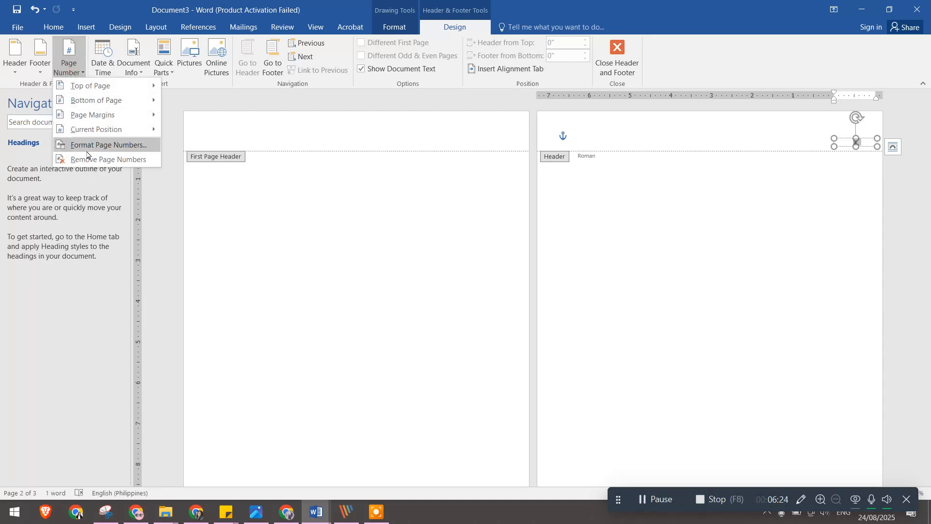
{"action": "left_click", "coordinate": [87, 145]}
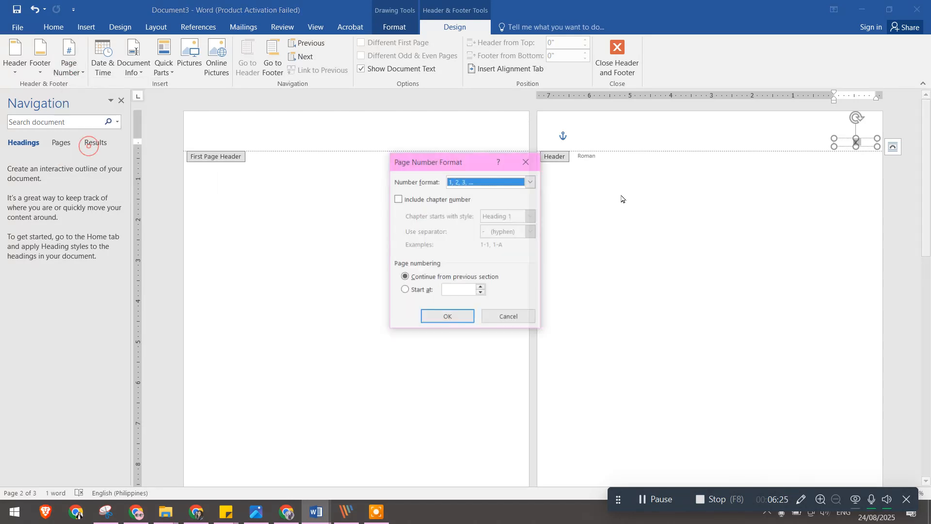
{"action": "left_click", "coordinate": [508, 186]}
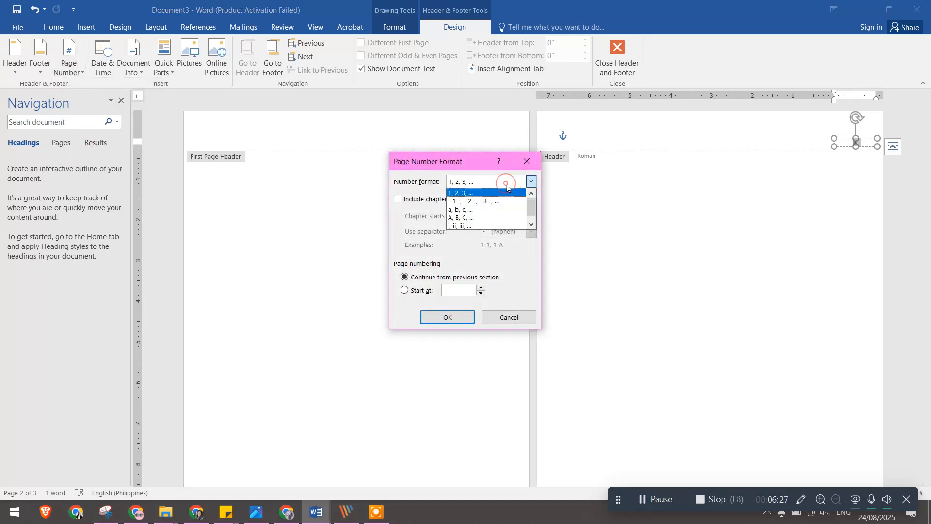
{"action": "left_click", "coordinate": [499, 227]}
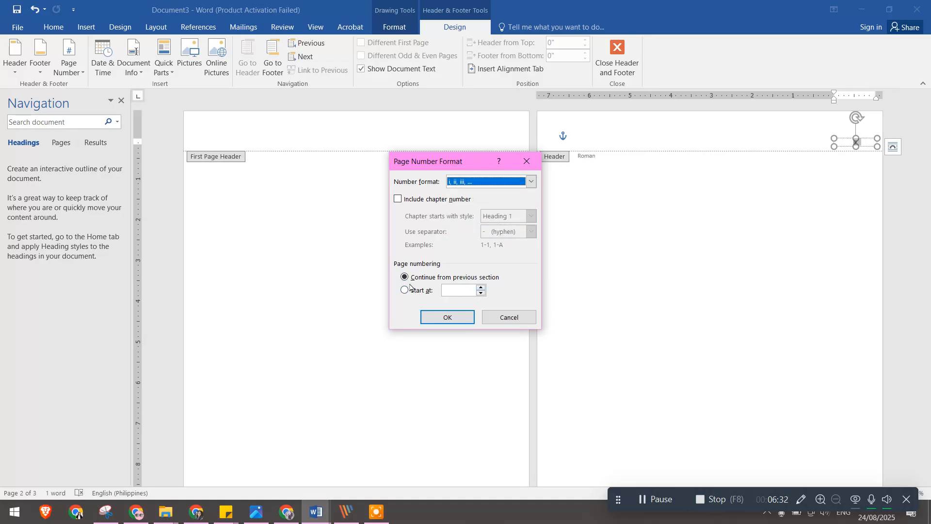
{"action": "left_click", "coordinate": [448, 317]}
{"action": "scroll", "coordinate": [729, 257], "scroll_direction": "down", "scroll_amount": 5}
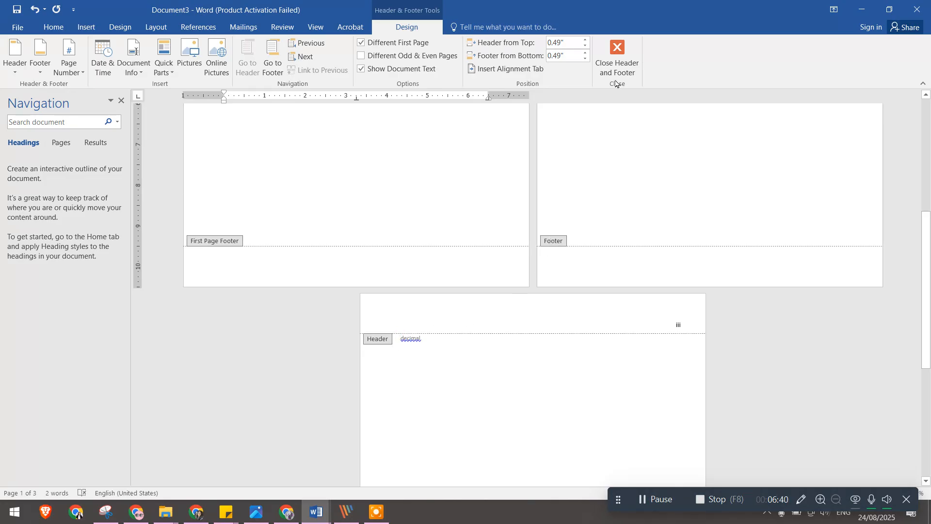
{"action": "left_click", "coordinate": [617, 64]}
- Delete the page break directly before the word "decimal"
{"action": "scroll", "coordinate": [401, 333], "scroll_direction": "down", "scroll_amount": 10}
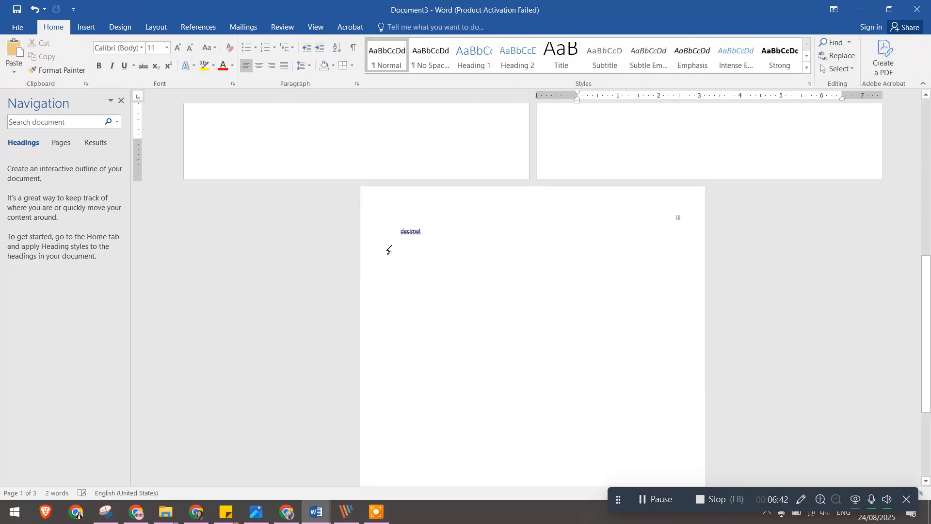
{"action": "left_click", "coordinate": [395, 231]}
{"action": "key", "text": "BackSpace"}
{"action": "key", "text": "BackSpace"}
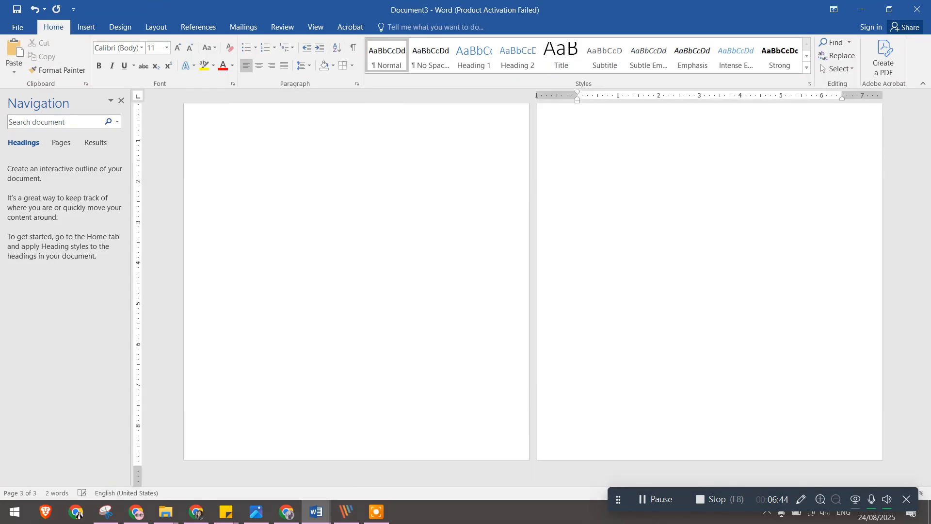
- Insert a Next Page section break directly before the word "decimal"
{"action": "scroll", "coordinate": [532, 291], "scroll_direction": "up", "scroll_amount": 2}
{"action": "scroll", "coordinate": [533, 291], "scroll_direction": "down", "scroll_amount": 3}
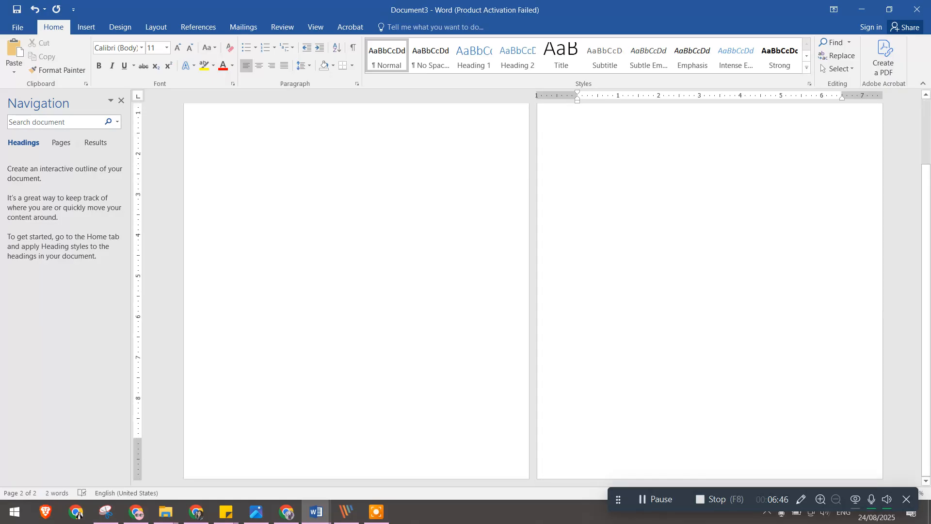
{"action": "scroll", "coordinate": [533, 290], "scroll_direction": "up", "scroll_amount": 3}
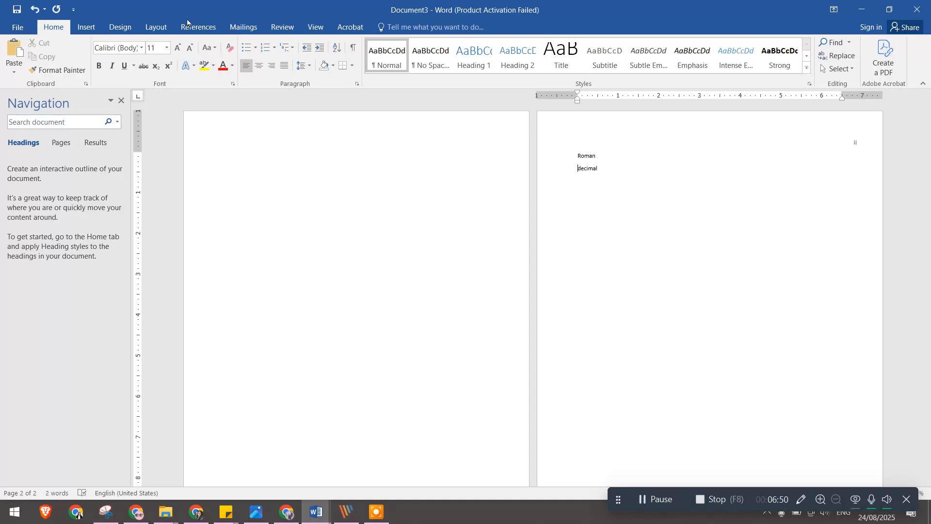
{"action": "left_click", "coordinate": [155, 28]}
{"action": "left_click", "coordinate": [156, 44]}
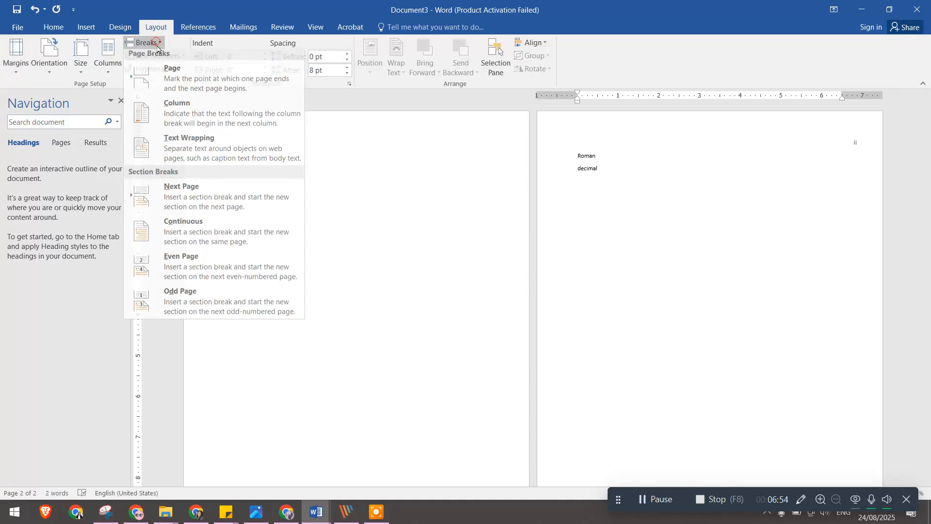
{"action": "left_click", "coordinate": [236, 199]}
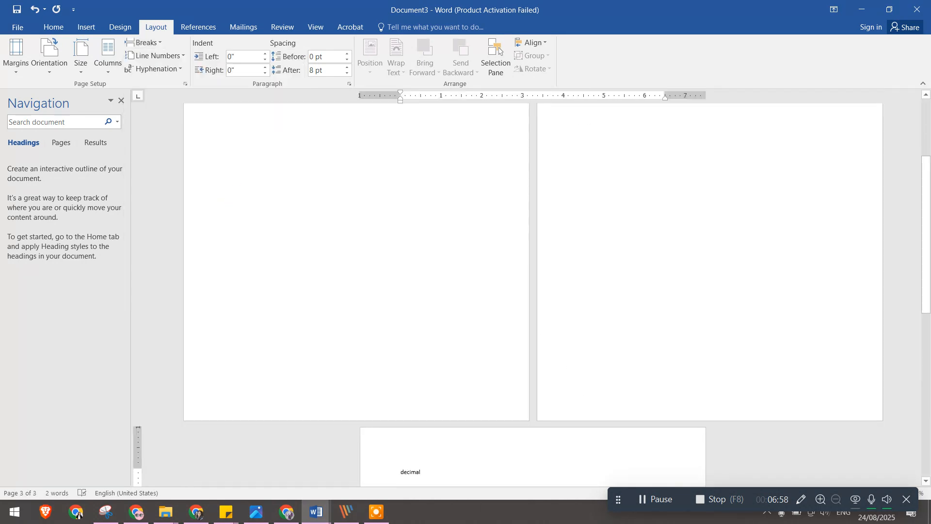
- Open the headers for editing and copy the page number box from the Roman page's header
{"action": "double_click", "coordinate": [556, 306]}
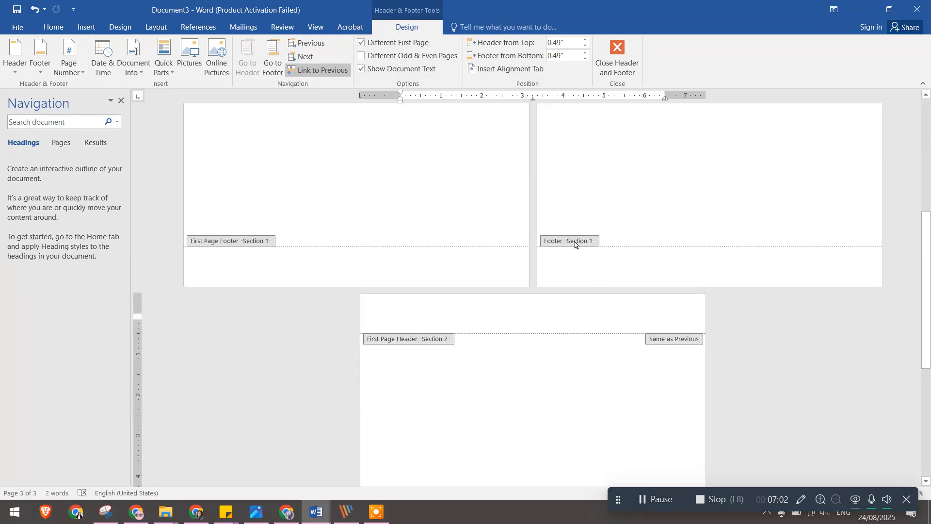
{"action": "scroll", "coordinate": [634, 194], "scroll_direction": "up", "scroll_amount": 5}
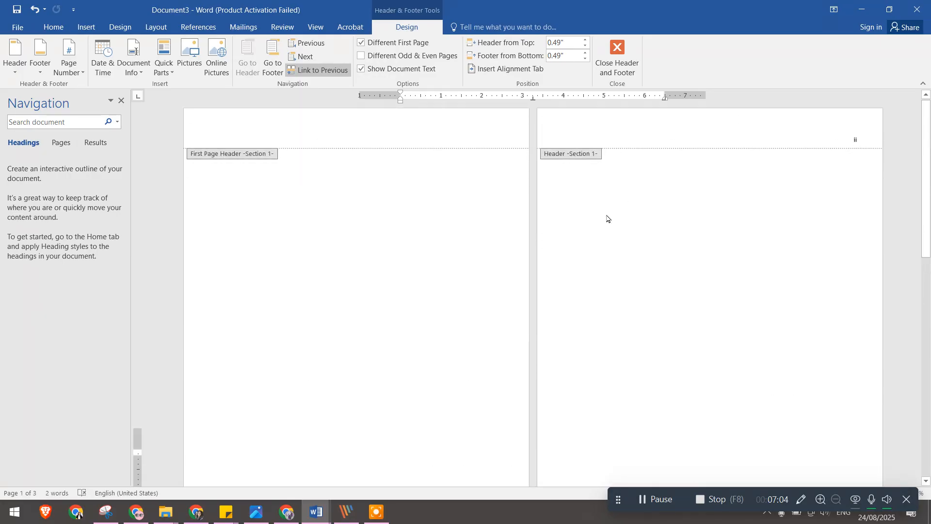
{"action": "scroll", "coordinate": [484, 315], "scroll_direction": "down", "scroll_amount": 5}
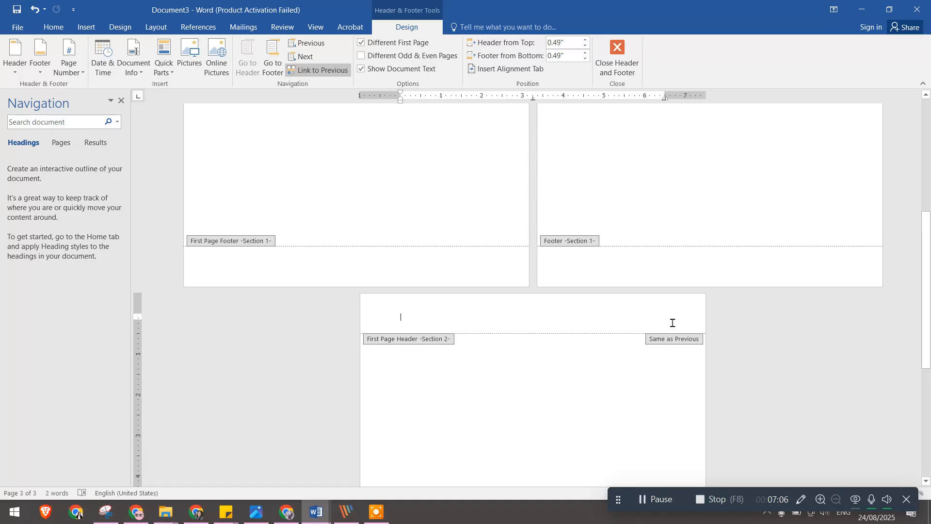
{"action": "scroll", "coordinate": [897, 223], "scroll_direction": "up", "scroll_amount": 5}
{"action": "left_click", "coordinate": [867, 137]}
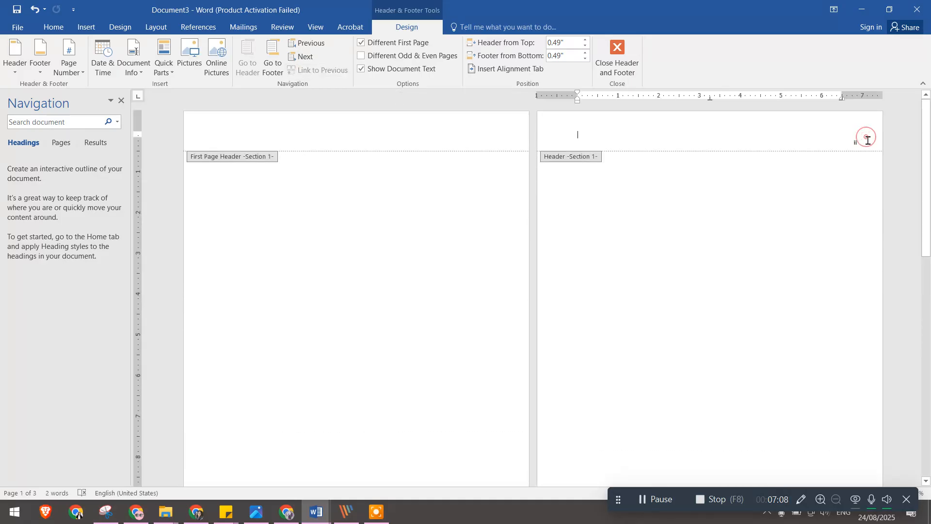
{"action": "double_click", "coordinate": [855, 142]}
{"action": "left_click", "coordinate": [867, 144]}
{"action": "left_click", "coordinate": [867, 146]}
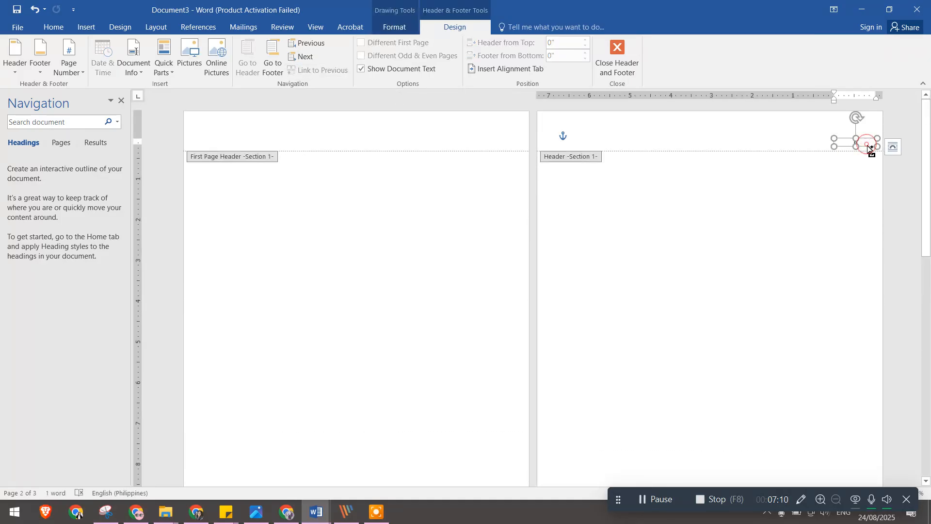
- Paste the page number box into the decimal page's header and move it to the right end, just above the header boundary
{"action": "scroll", "coordinate": [833, 198], "scroll_direction": "down", "scroll_amount": 8}
{"action": "left_click", "coordinate": [687, 252]}
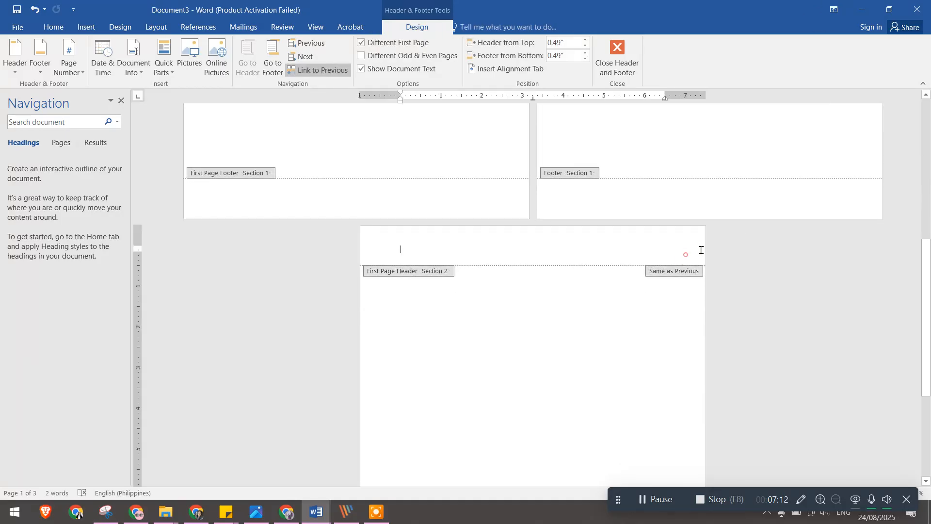
{"action": "key", "text": "ctrl+v"}
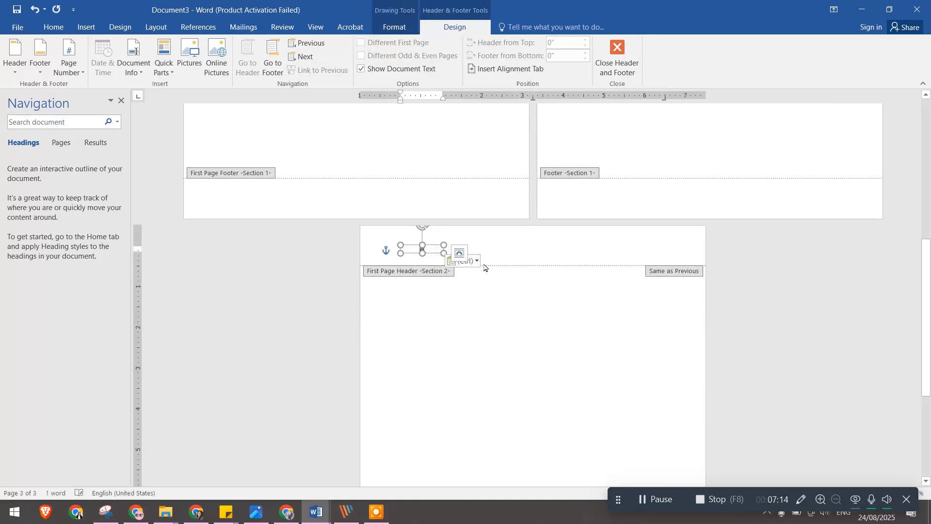
{"action": "left_click_drag", "start_coordinate": [430, 257], "coordinate": [688, 257]}
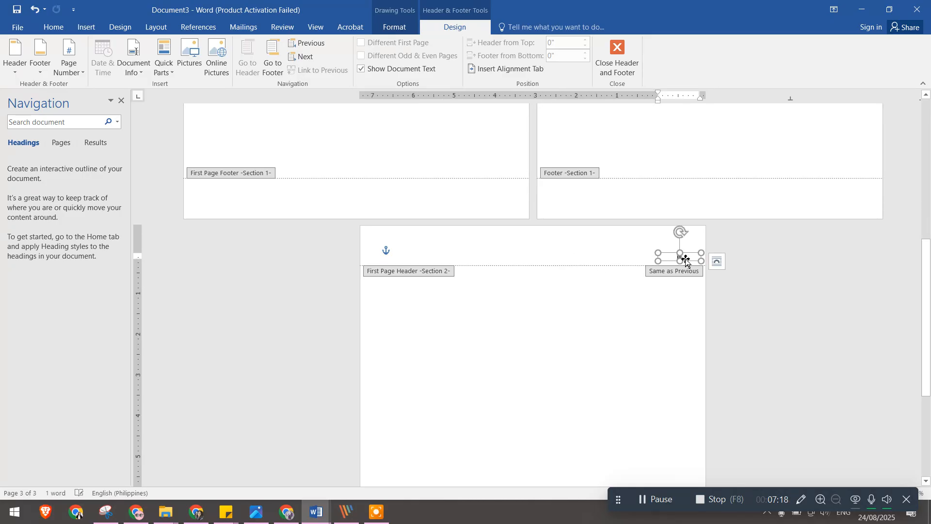
- Set the decimal section's page number format to 1, 2, 3, starting at 1, and close the header
{"action": "left_click", "coordinate": [69, 57]}
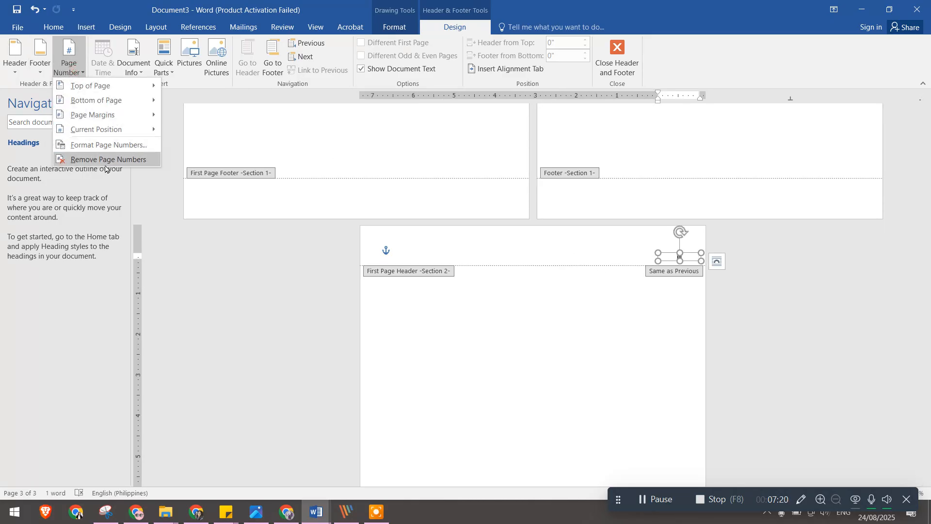
{"action": "left_click", "coordinate": [102, 145]}
{"action": "left_click", "coordinate": [531, 182]}
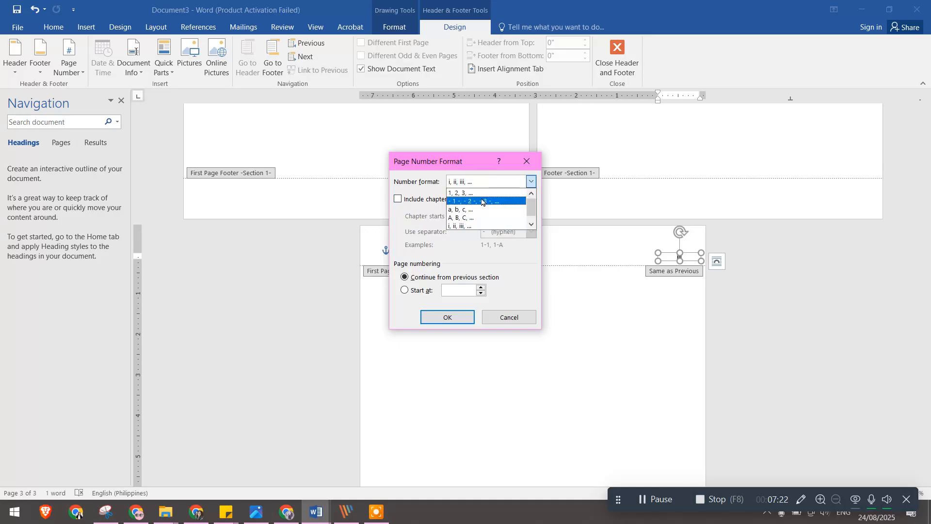
{"action": "left_click", "coordinate": [481, 193]}
{"action": "left_click", "coordinate": [405, 290]}
{"action": "left_click", "coordinate": [447, 317]}
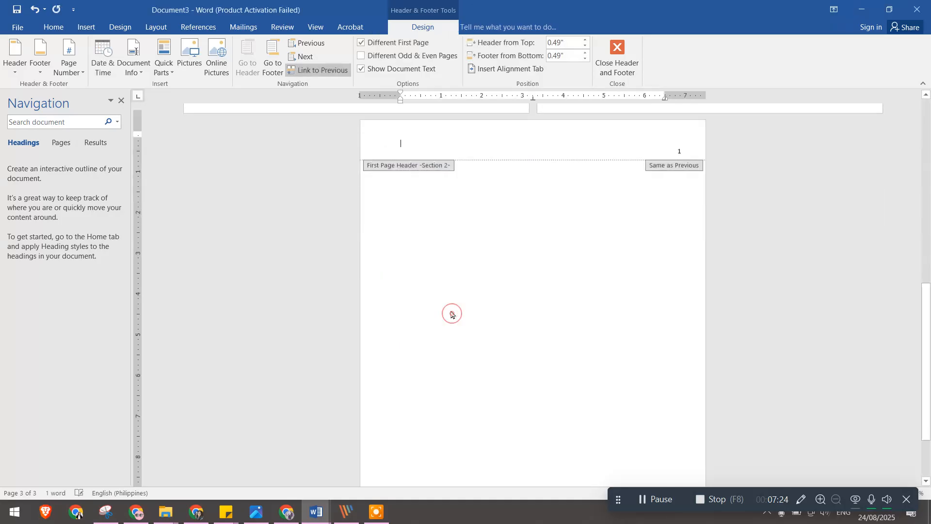
{"action": "scroll", "coordinate": [571, 316], "scroll_direction": "up", "scroll_amount": 2}
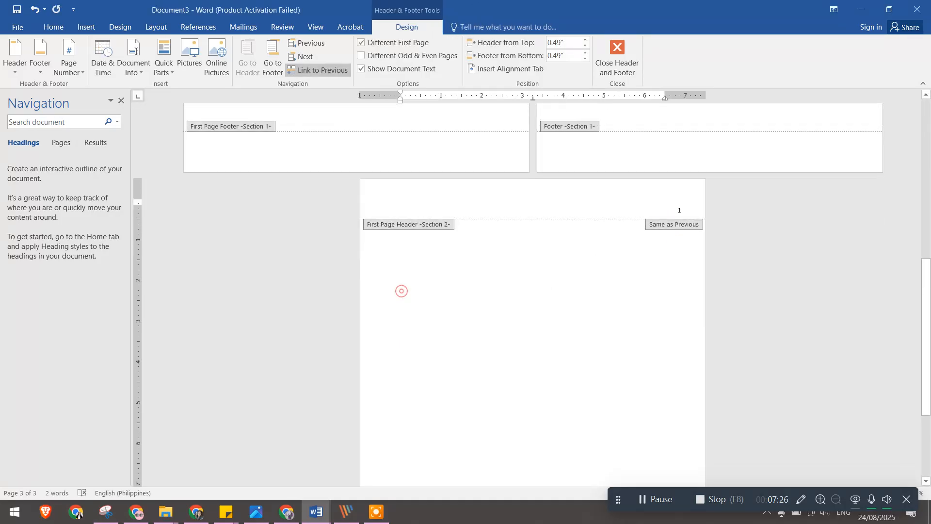
{"action": "left_click", "coordinate": [616, 56]}
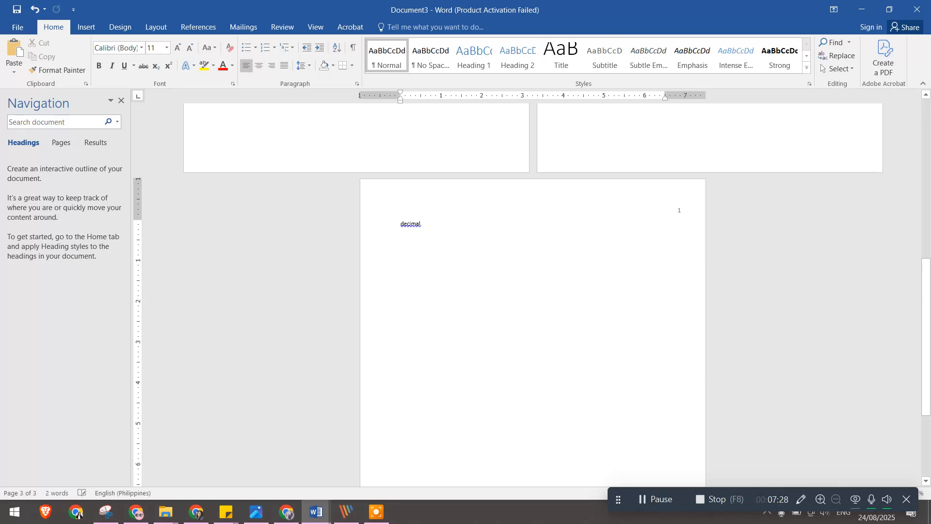